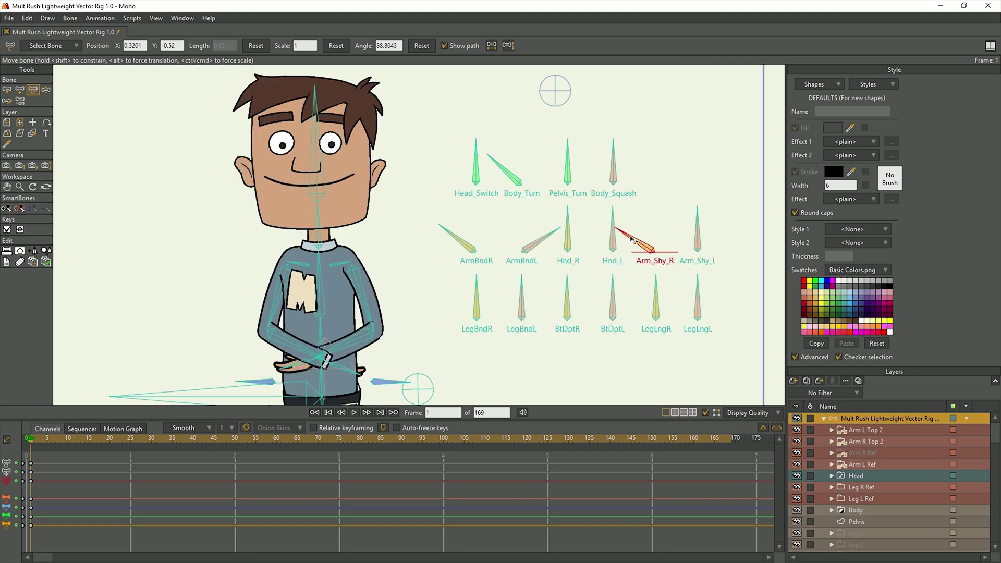
{"action": "mouse_move", "coordinate": [694, 235]}
{"action": "left_mouse_down"}
{"action": "mouse_move", "coordinate": [707, 229]}
{"action": "mouse_move", "coordinate": [678, 245]}
{"action": "left_mouse_up"}
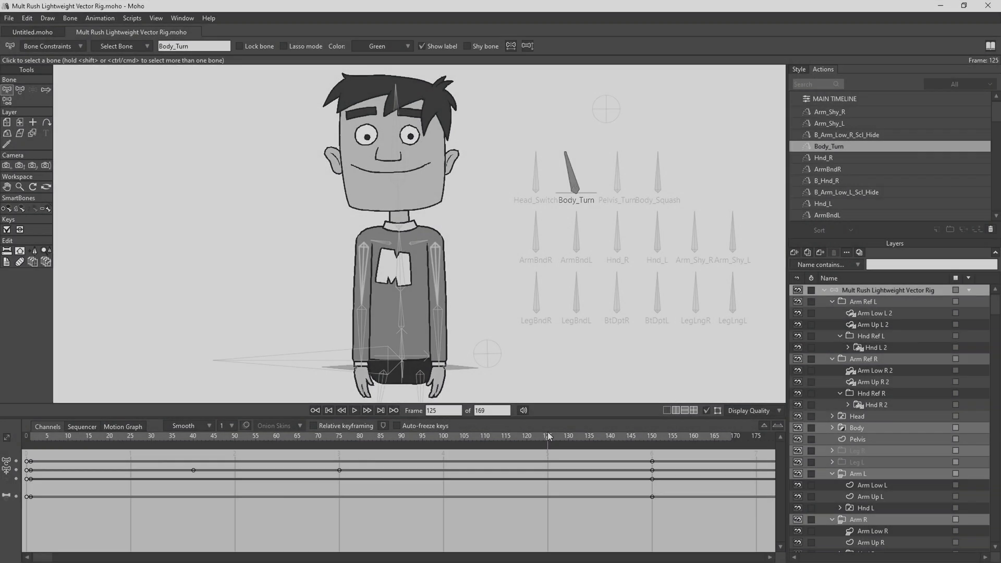
{"action": "double_click", "coordinate": [874, 474]}
{"action": "key", "text": "Return"}
{"action": "left_click", "coordinate": [877, 405]}
{"action": "double_click", "coordinate": [845, 510]}
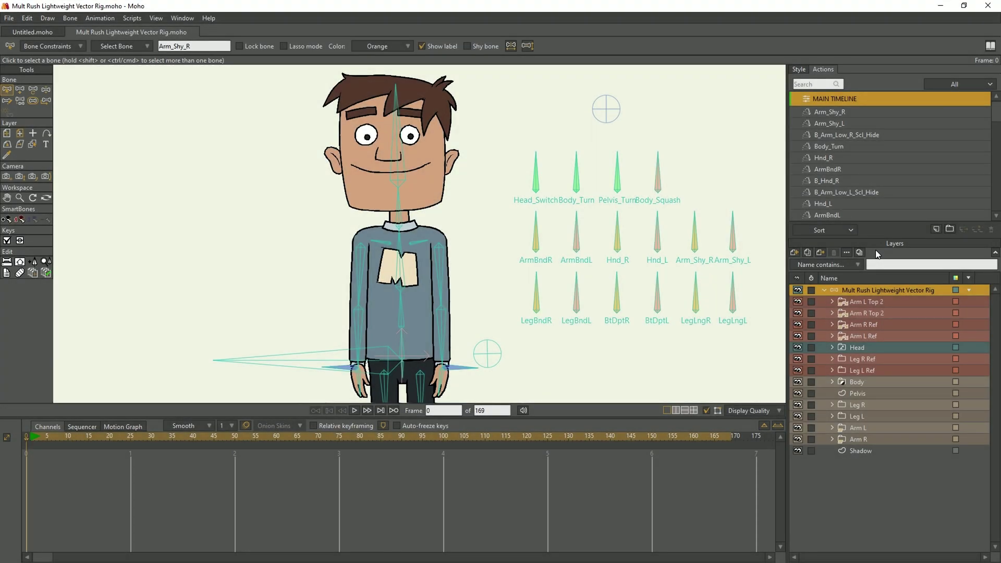
Delete the Arm L Top 2, Arm R Top 2, Arm R Ref, Arm L Ref, Leg R Ref and Leg L Ref layers
{"action": "left_click", "coordinate": [875, 303]}
{"action": "left_click", "coordinate": [876, 335], "text": "shift"}
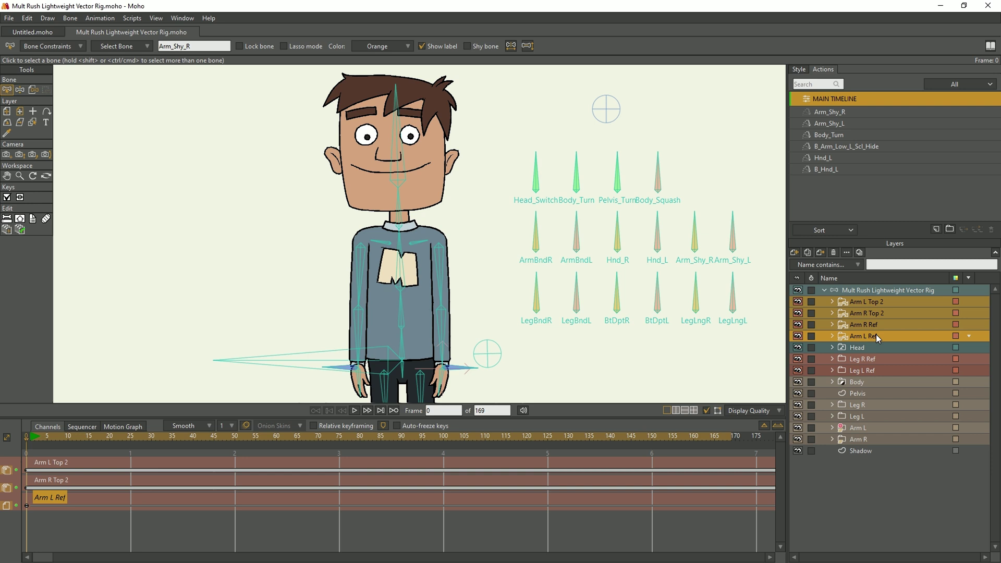
{"action": "left_click", "coordinate": [879, 360], "text": "ctrl"}
{"action": "left_click", "coordinate": [881, 370], "text": "ctrl"}
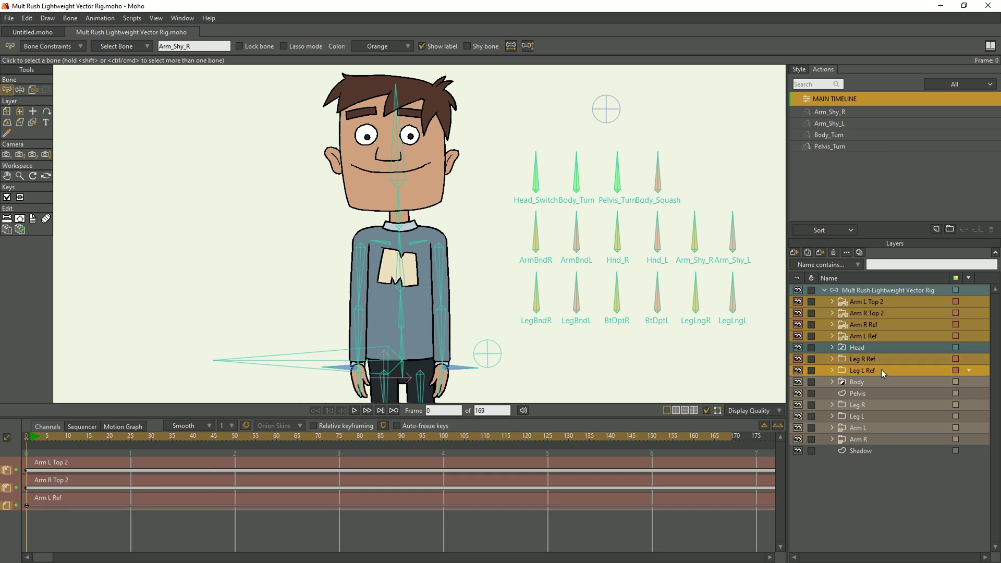
{"action": "right_click", "coordinate": [882, 369]}
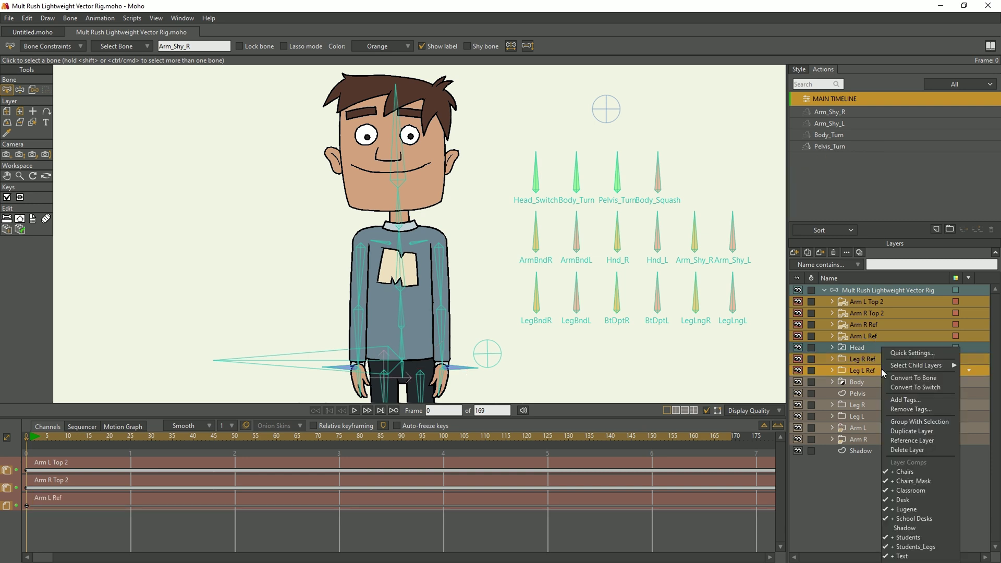
{"action": "left_click", "coordinate": [905, 451]}
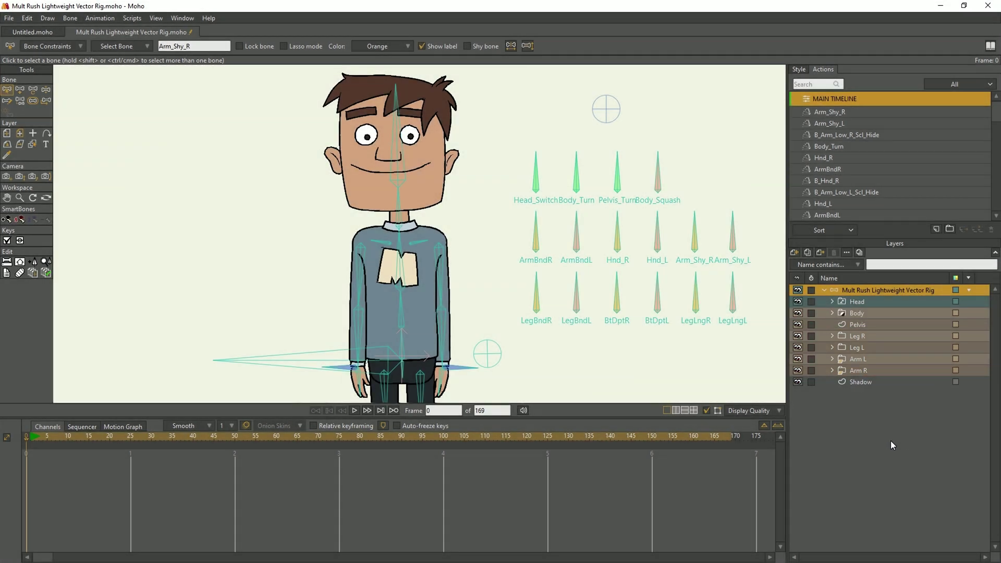
Expand the Arm R group and examine its Arm Up R, Arm Low R and Hnd R layers
{"action": "left_click", "coordinate": [833, 371]}
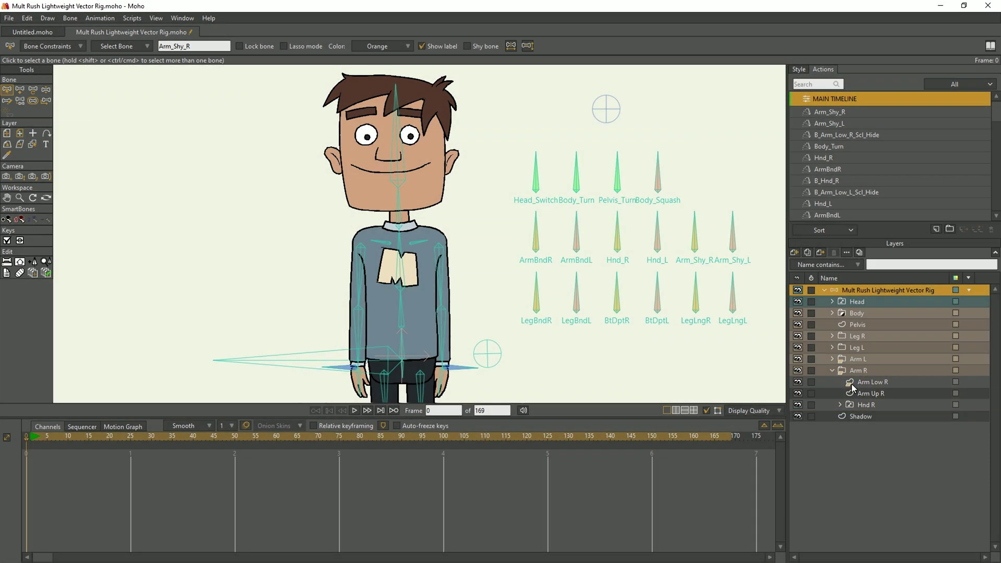
{"action": "left_click", "coordinate": [859, 394]}
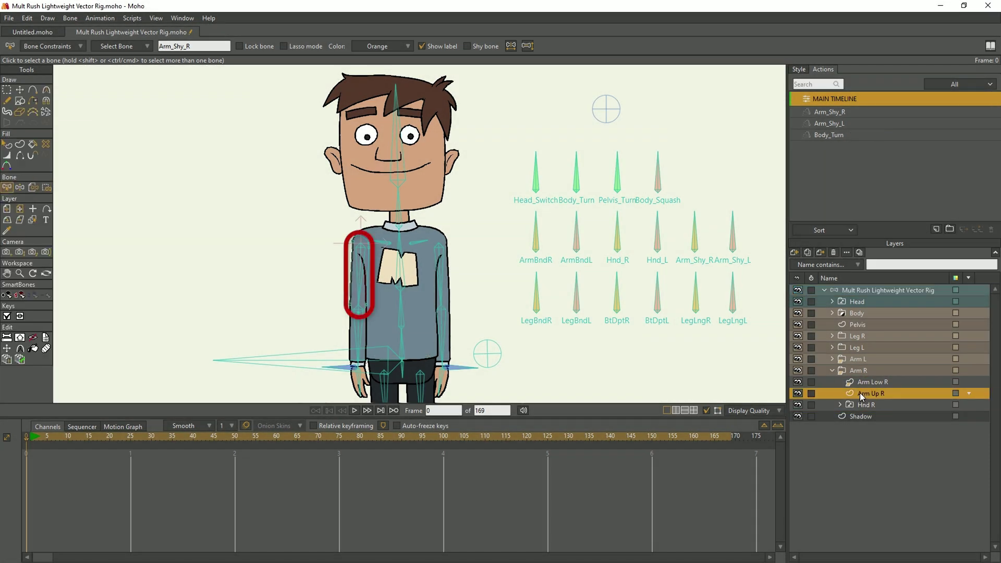
{"action": "left_click", "coordinate": [863, 381]}
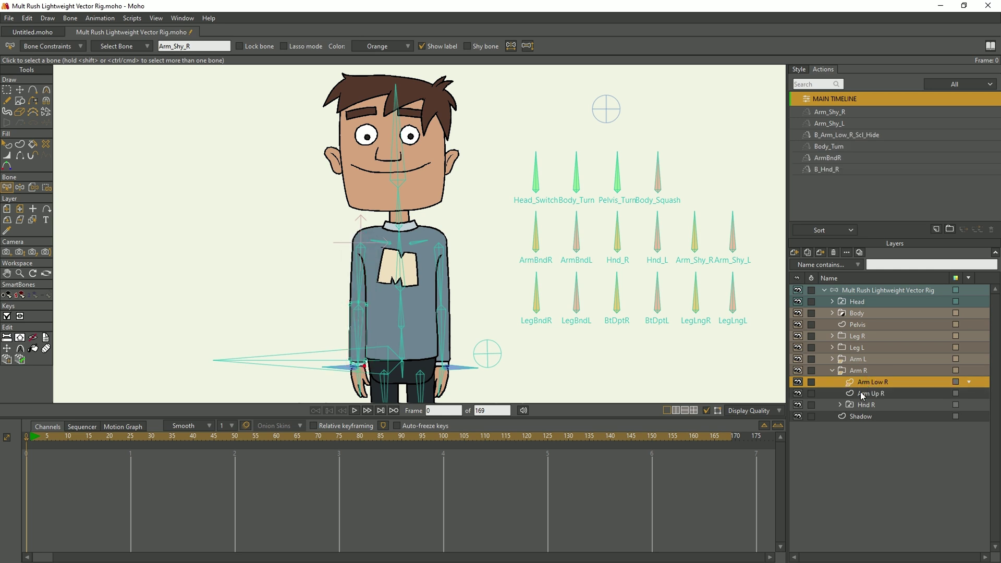
{"action": "left_click", "coordinate": [859, 404]}
{"action": "left_click", "coordinate": [840, 404]}
{"action": "left_click", "coordinate": [839, 404]}
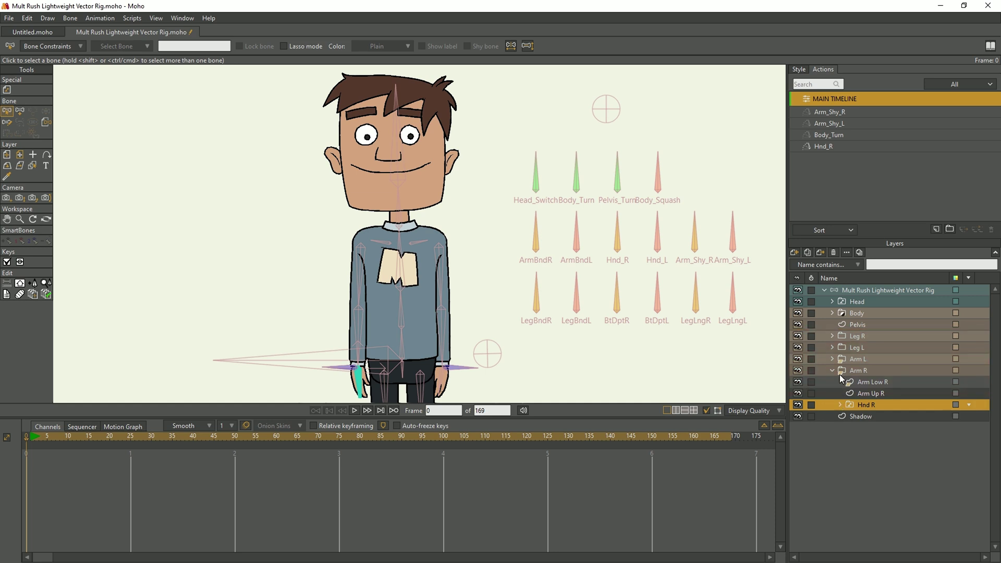
Create a group layer named Arm Ref R directly above the Head layer and set its layer color to Coral
{"action": "left_click", "coordinate": [855, 302]}
{"action": "left_click", "coordinate": [794, 251]}
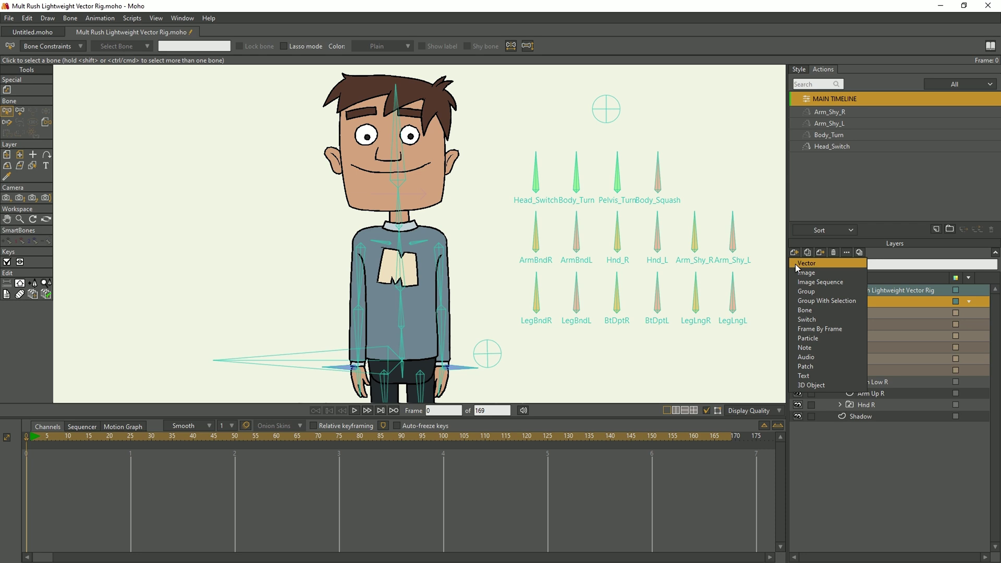
{"action": "left_click", "coordinate": [802, 289]}
{"action": "double_click", "coordinate": [840, 297]}
{"action": "type", "text": "Arm Ref R"}
{"action": "key", "text": "Return"}
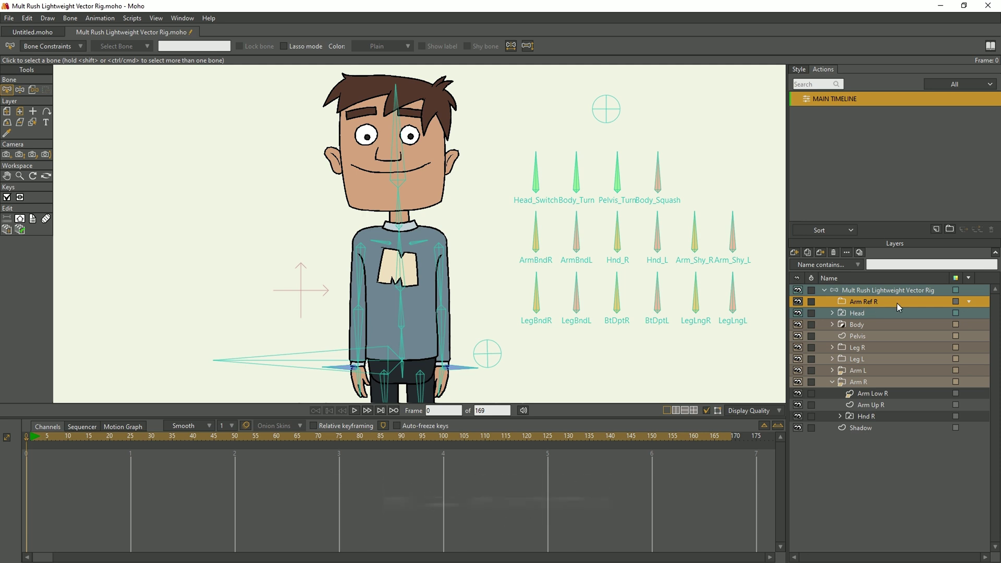
{"action": "left_click", "coordinate": [956, 307]}
{"action": "left_click", "coordinate": [962, 339]}
Duplicate the Arm Ref R group and rename the copy Arm Ref L
{"action": "right_click", "coordinate": [932, 308]}
{"action": "left_click", "coordinate": [943, 387]}
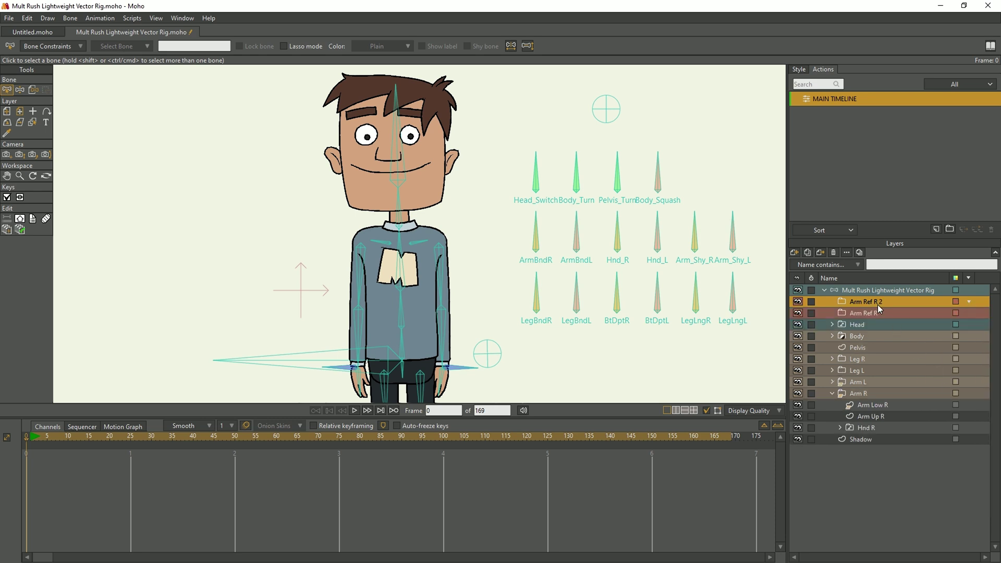
{"action": "double_click", "coordinate": [876, 303]}
{"action": "type", "text": "Arm Ref L"}
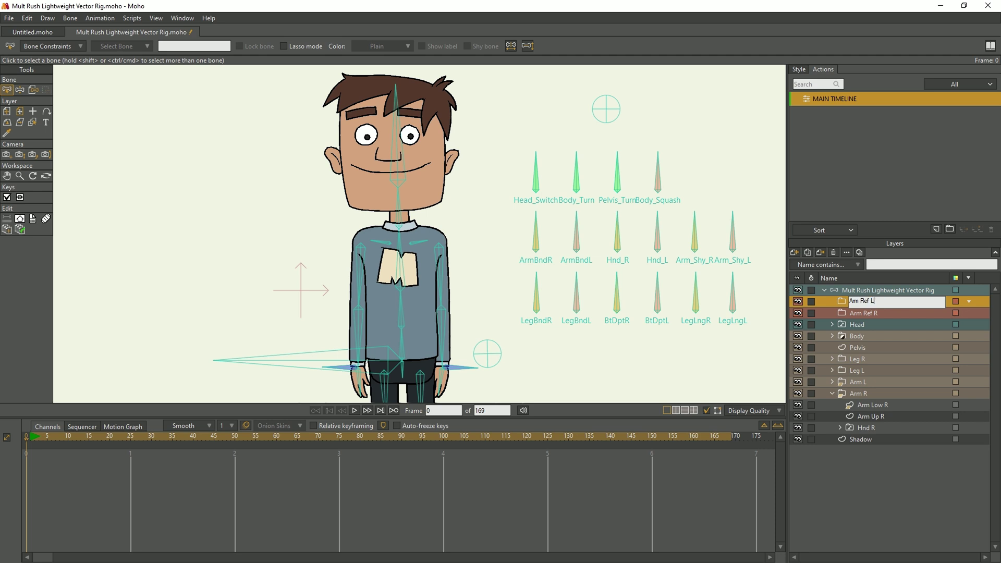
{"action": "key", "text": "Return"}
Create reference layers of Arm Low R, Arm Up R and Hnd R and move them into the Arm Ref R group
{"action": "left_click", "coordinate": [885, 405]}
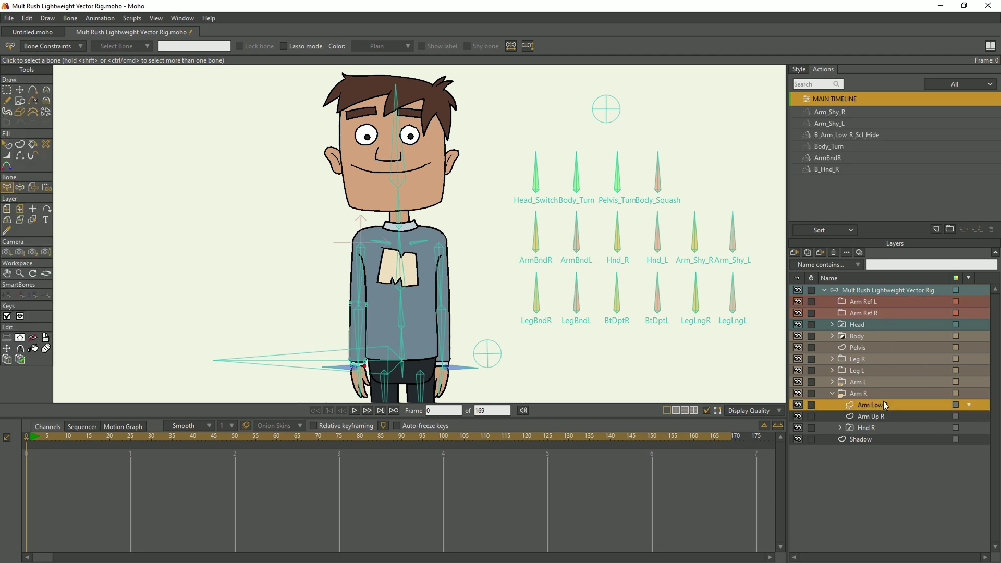
{"action": "left_click", "coordinate": [881, 428], "text": "shift"}
{"action": "right_click", "coordinate": [881, 428]}
{"action": "left_click", "coordinate": [892, 439]}
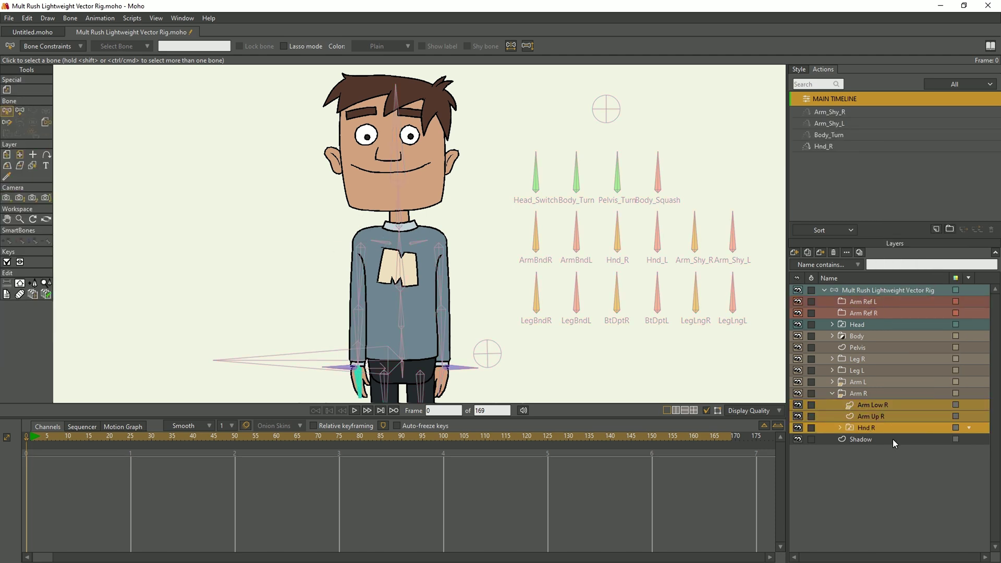
{"action": "left_click_drag", "start_coordinate": [890, 428], "coordinate": [881, 314]}
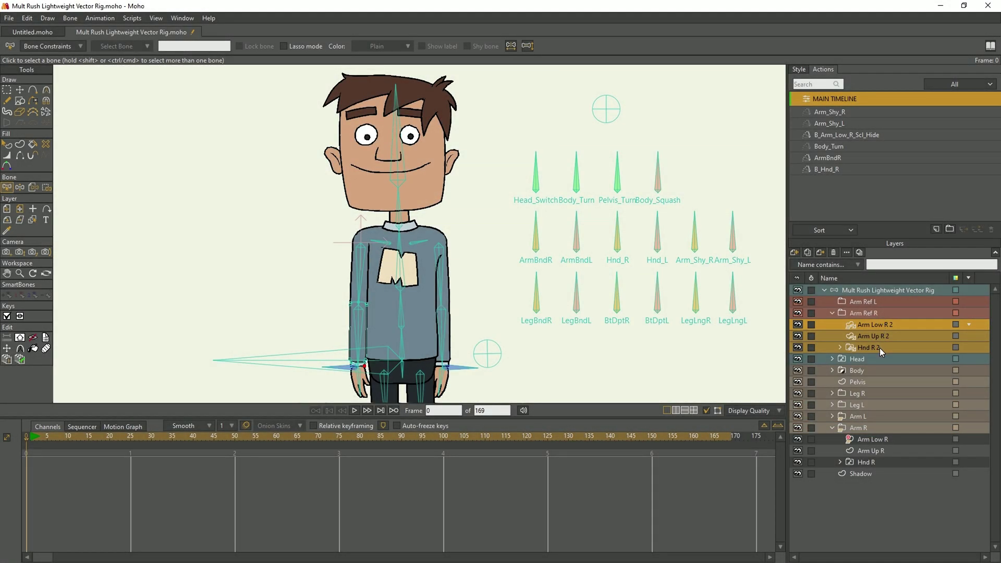
Put the Hnd R 2 reference layer into its own group named Hnd Ref R
{"action": "left_click", "coordinate": [881, 349]}
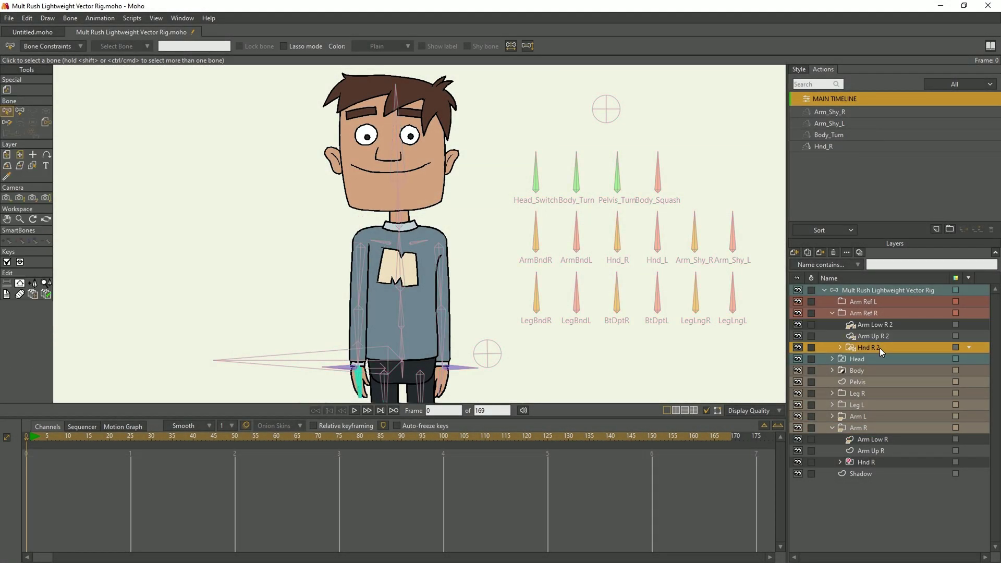
{"action": "right_click", "coordinate": [880, 349]}
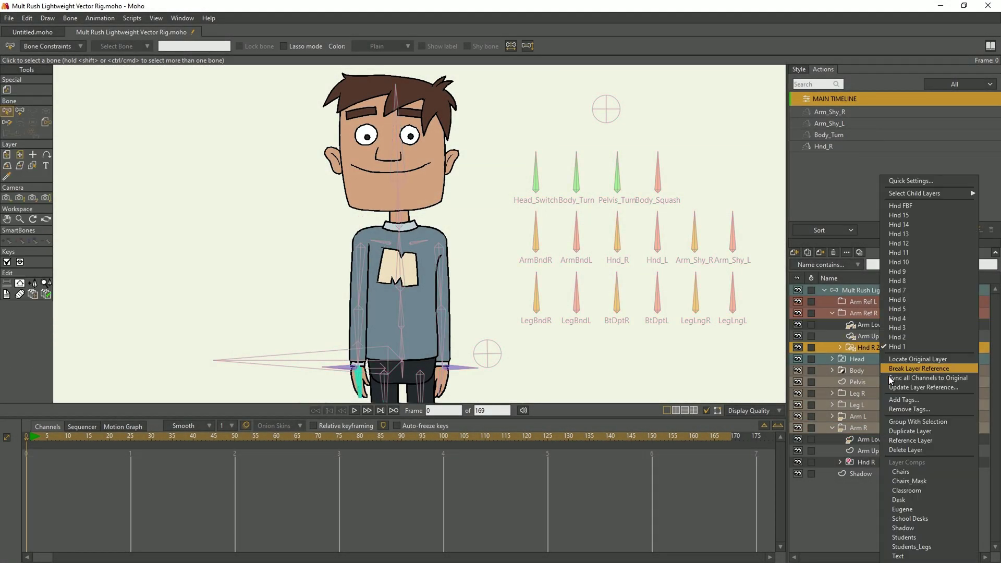
{"action": "left_click", "coordinate": [897, 421]}
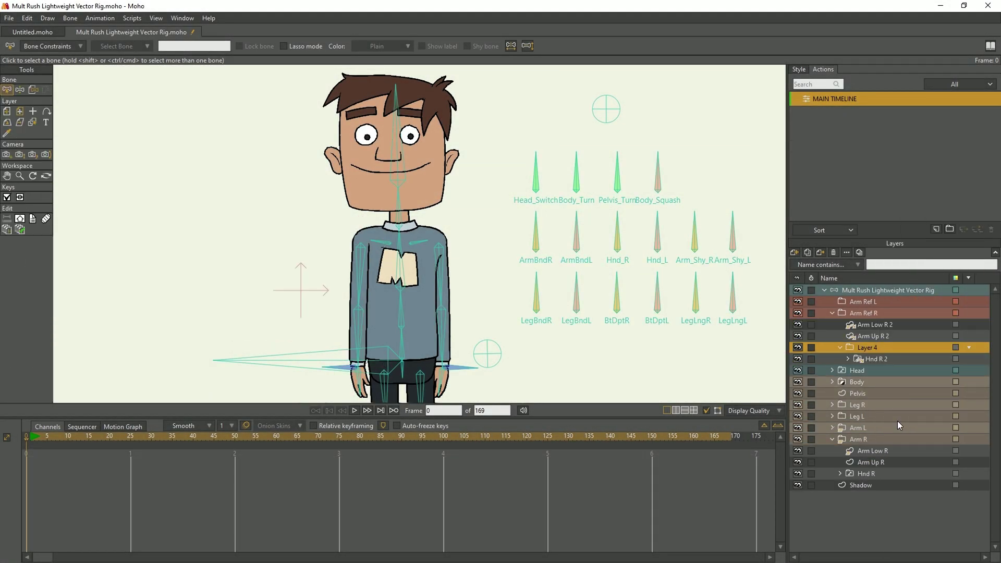
{"action": "double_click", "coordinate": [878, 346]}
{"action": "type", "text": "H"}
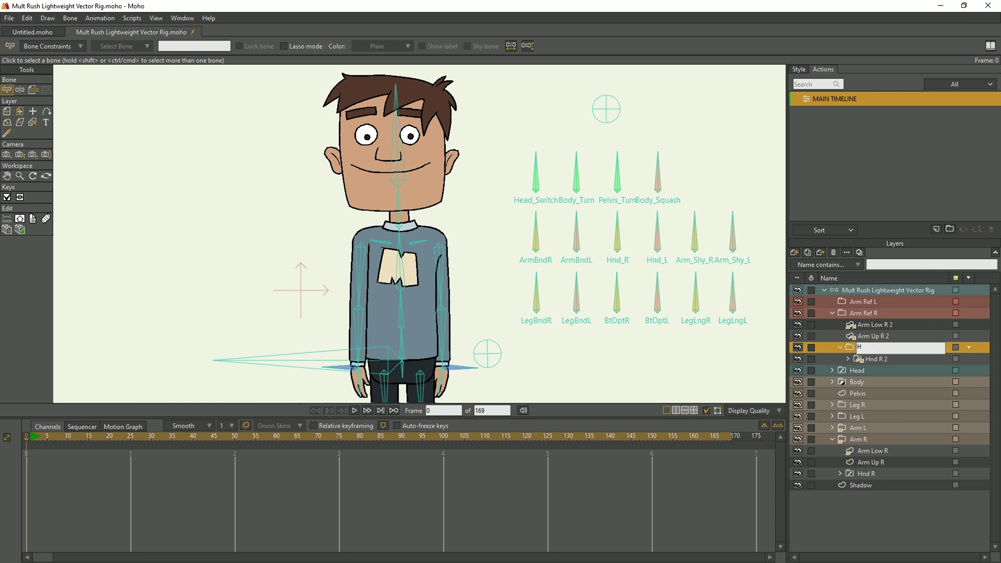
{"action": "type", "text": "nd Ref R"}
{"action": "key", "text": "Return"}
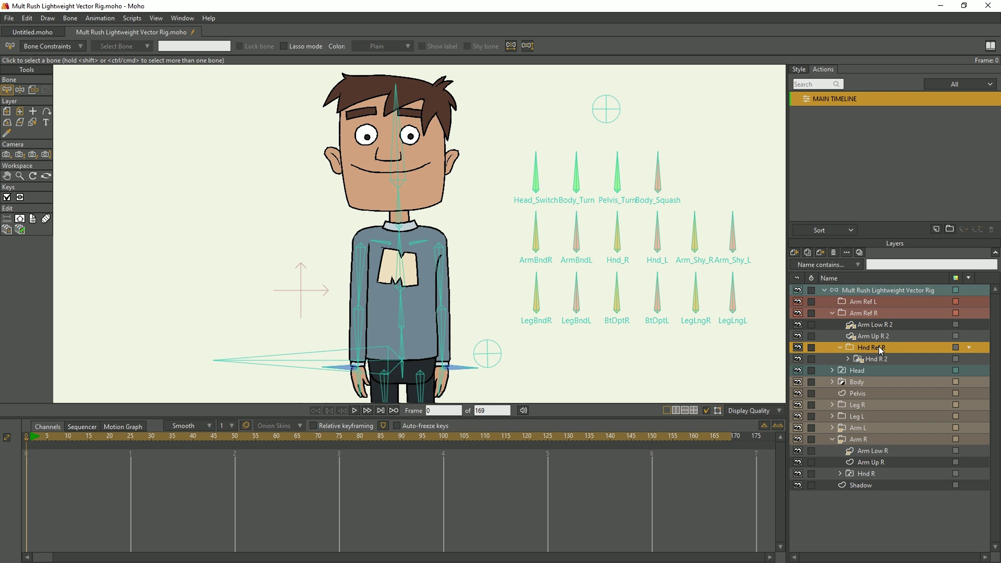
Create reference layers of Arm Low L, Arm Up L and Hnd L and move them into the Arm Ref L group
{"action": "left_click", "coordinate": [833, 427]}
{"action": "left_click", "coordinate": [851, 441]}
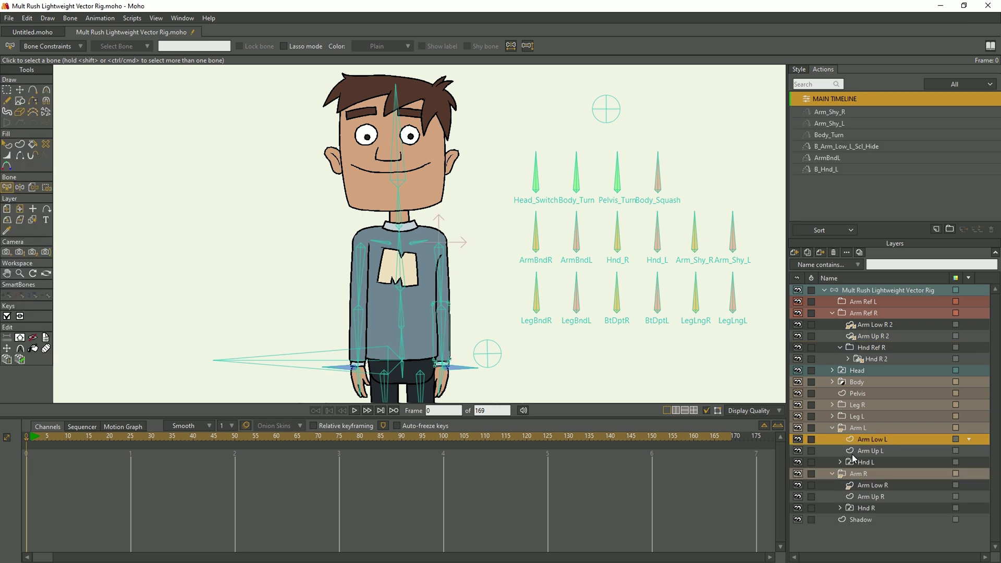
{"action": "left_click", "coordinate": [854, 458], "text": "shift"}
{"action": "right_click", "coordinate": [853, 458]}
{"action": "left_click", "coordinate": [885, 441]}
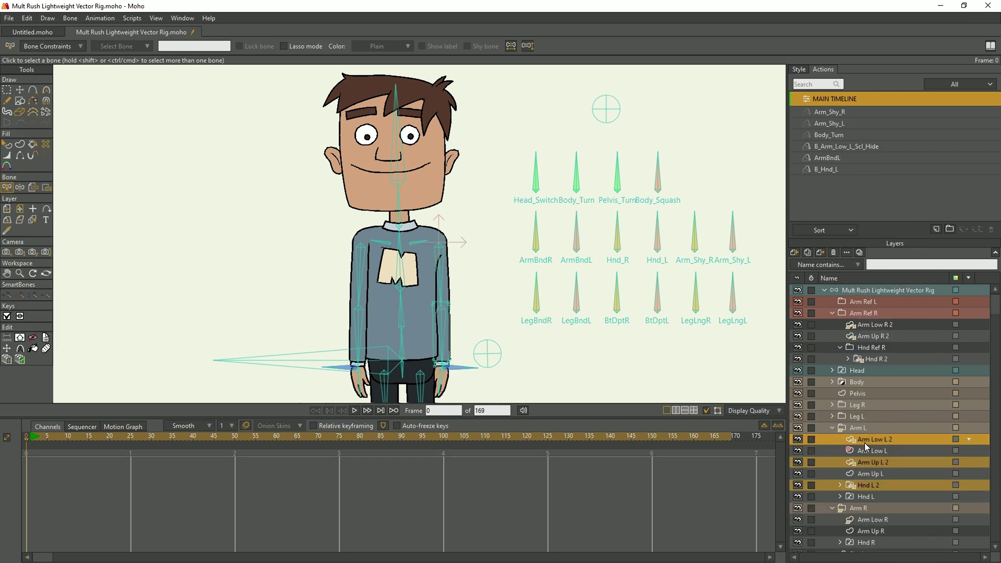
{"action": "left_click_drag", "start_coordinate": [875, 308], "coordinate": [873, 309]}
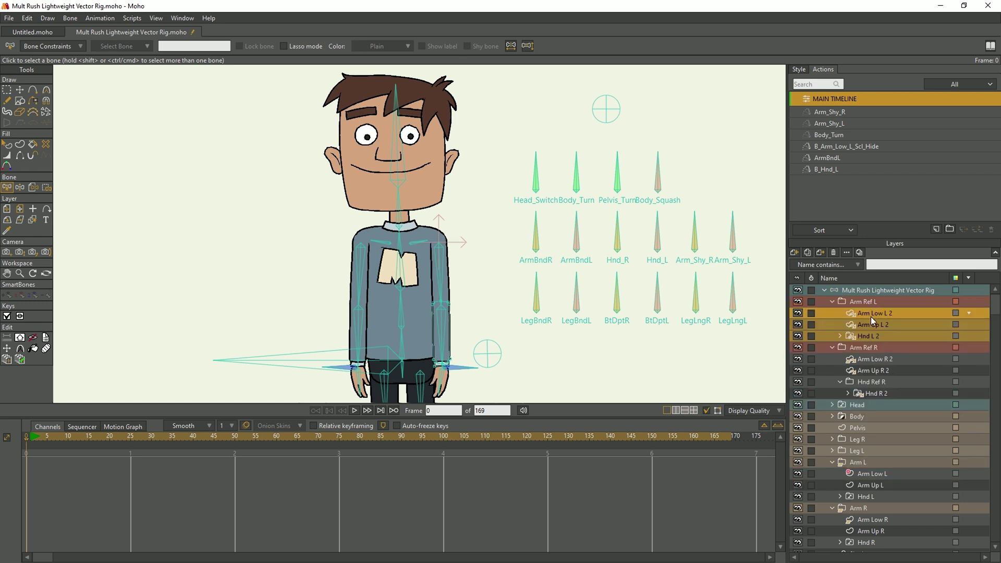
Put the Hnd L 2 reference layer into its own group named Hnd Ref L
{"action": "left_click", "coordinate": [870, 336]}
{"action": "right_click", "coordinate": [870, 335]}
{"action": "left_click", "coordinate": [883, 422]}
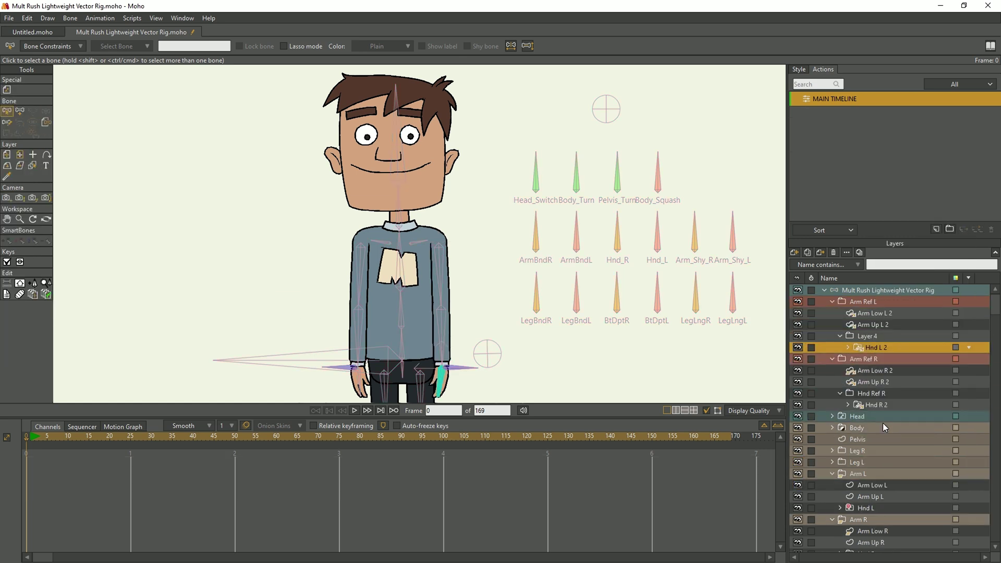
{"action": "double_click", "coordinate": [871, 336]}
{"action": "type", "text": "Hnd Ref L"}
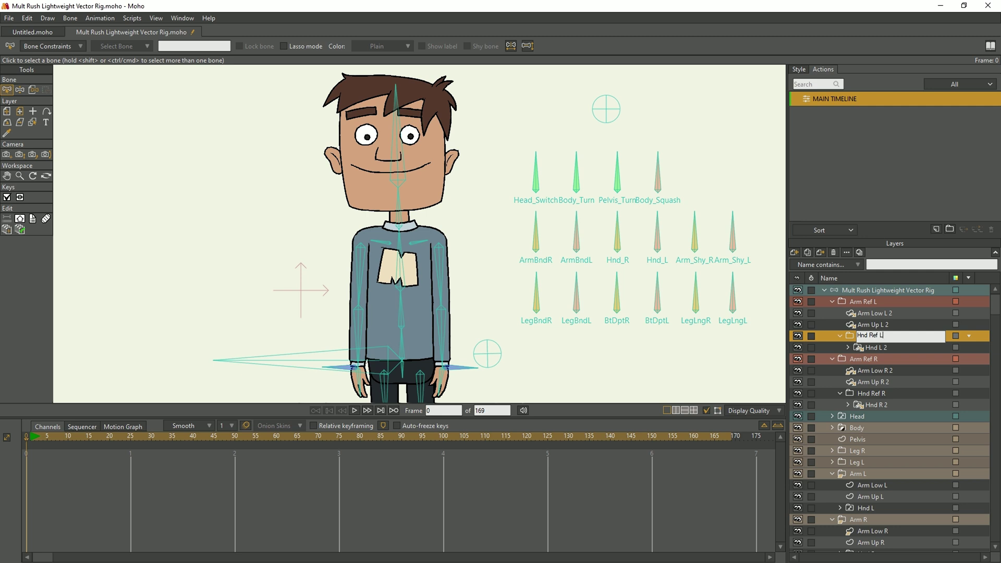
{"action": "key", "text": "Return"}
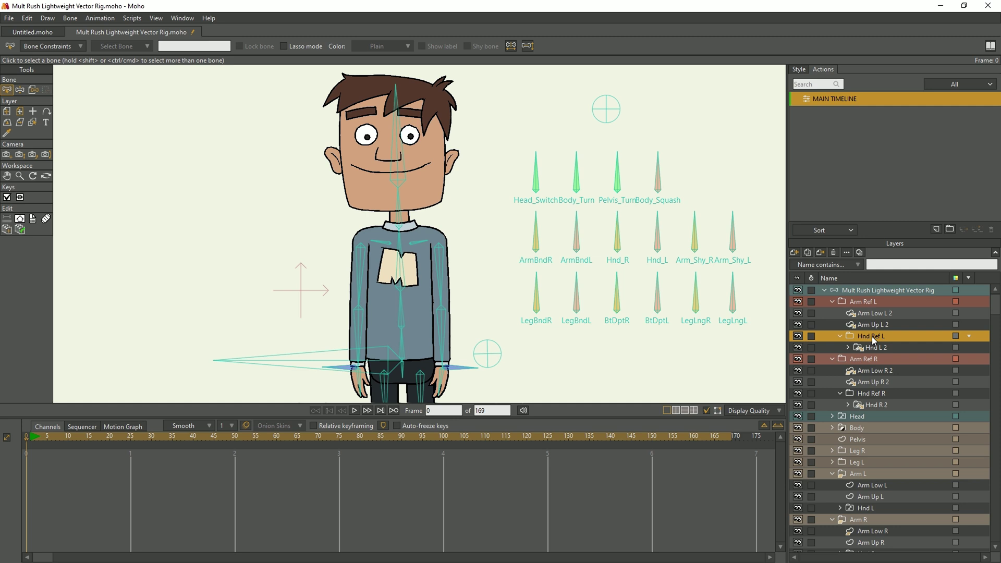
Open the rig's Body_Turn action for editing and scrub through the turn to frame 176
{"action": "left_click", "coordinate": [577, 181]}
{"action": "left_click", "coordinate": [832, 290]}
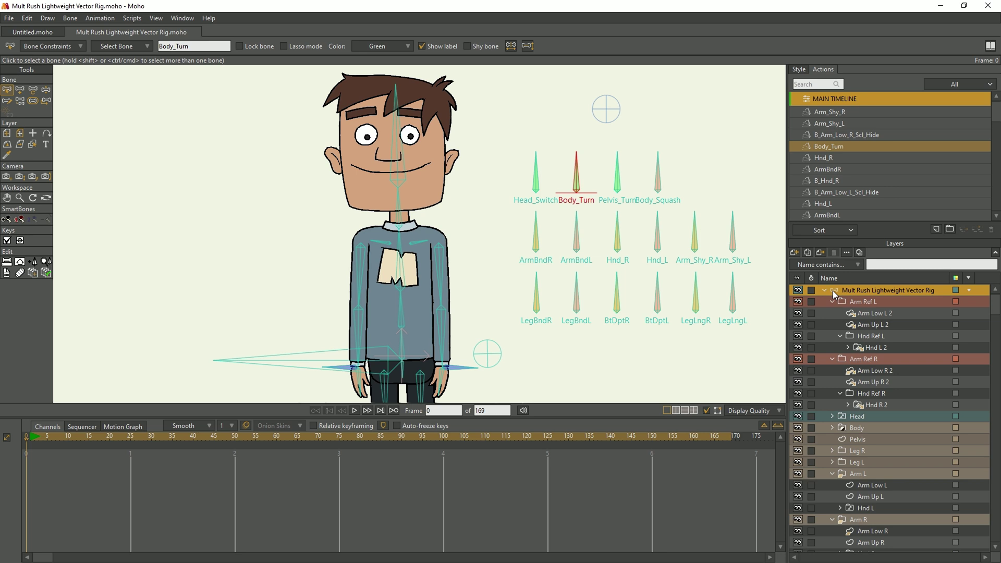
{"action": "left_click", "coordinate": [824, 146]}
{"action": "double_click", "coordinate": [824, 146]}
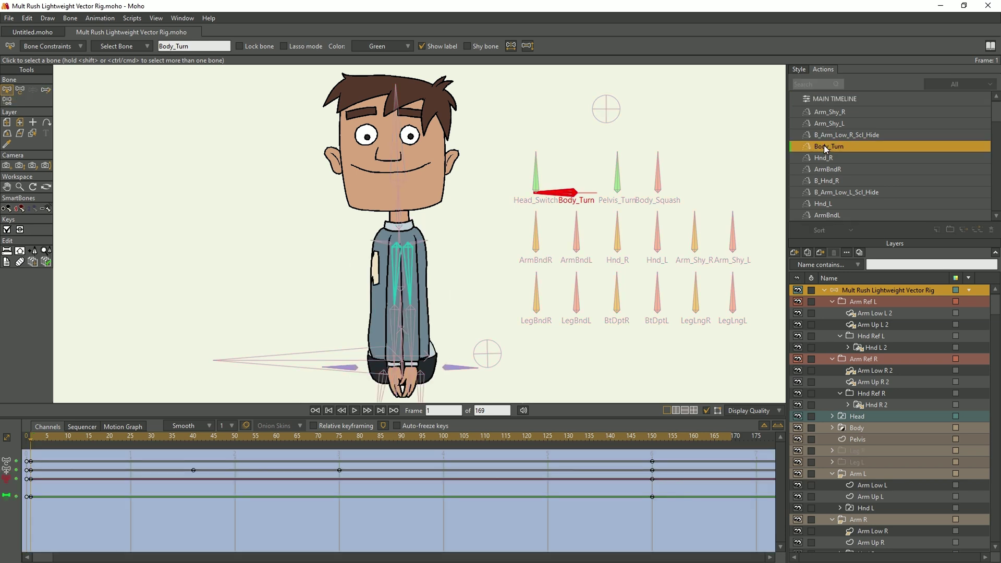
{"action": "left_click_drag", "start_coordinate": [652, 436], "coordinate": [759, 436]}
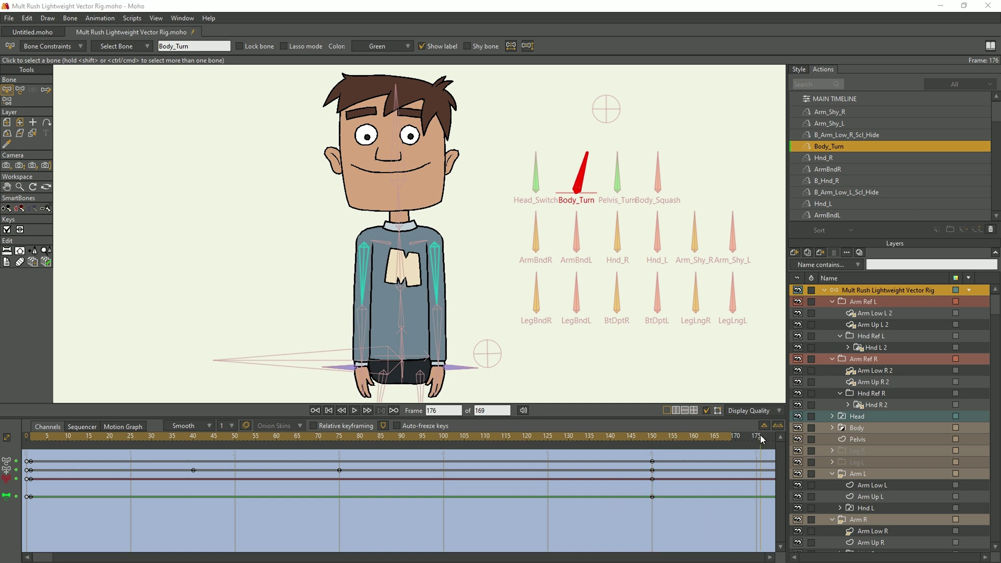
Turn off visibility of the Arm Ref R group at frame 147 of the Body_Turn action
{"action": "left_click", "coordinate": [842, 358]}
{"action": "left_click", "coordinate": [639, 439]}
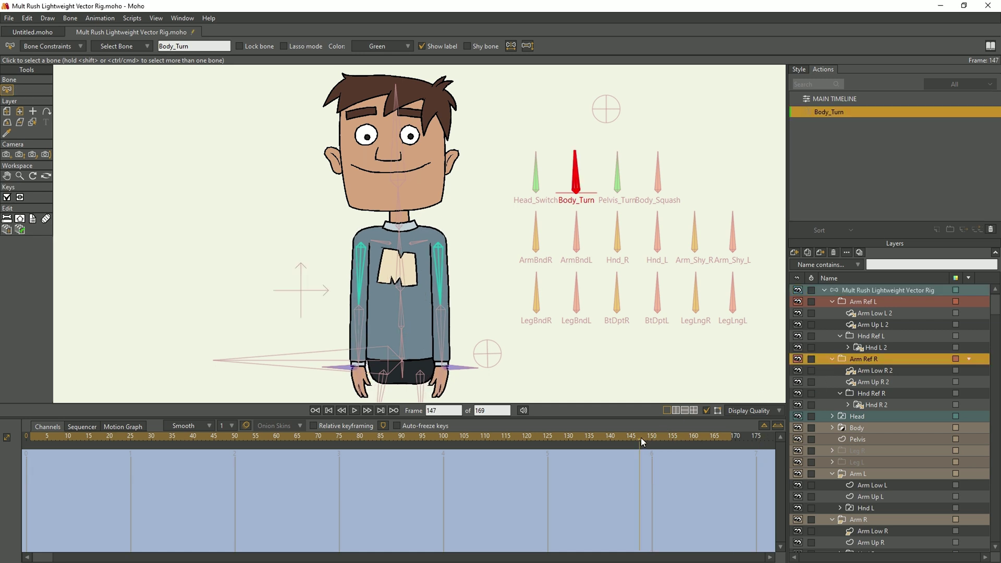
{"action": "double_click", "coordinate": [856, 358]}
{"action": "left_click", "coordinate": [637, 223]}
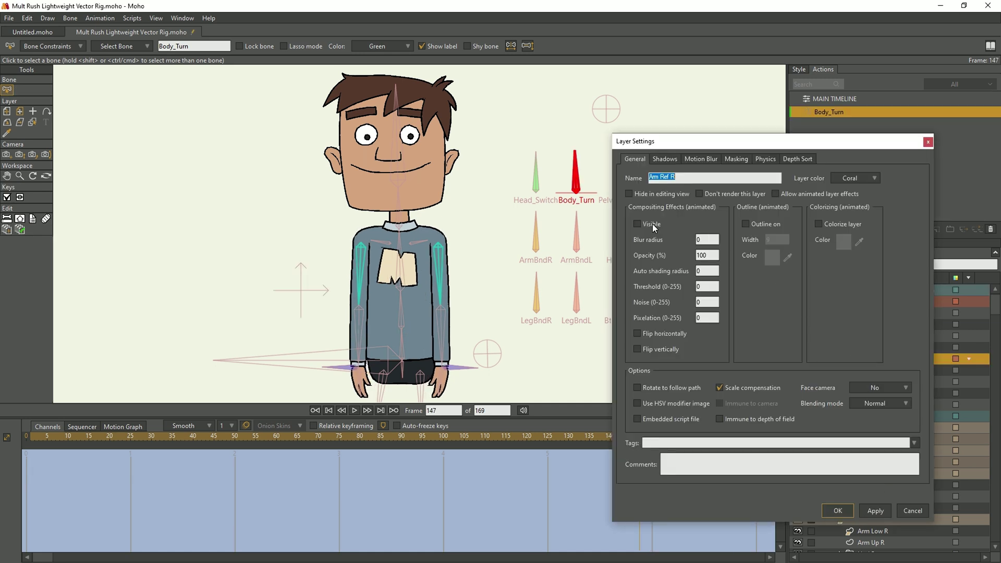
{"action": "left_click", "coordinate": [838, 510]}
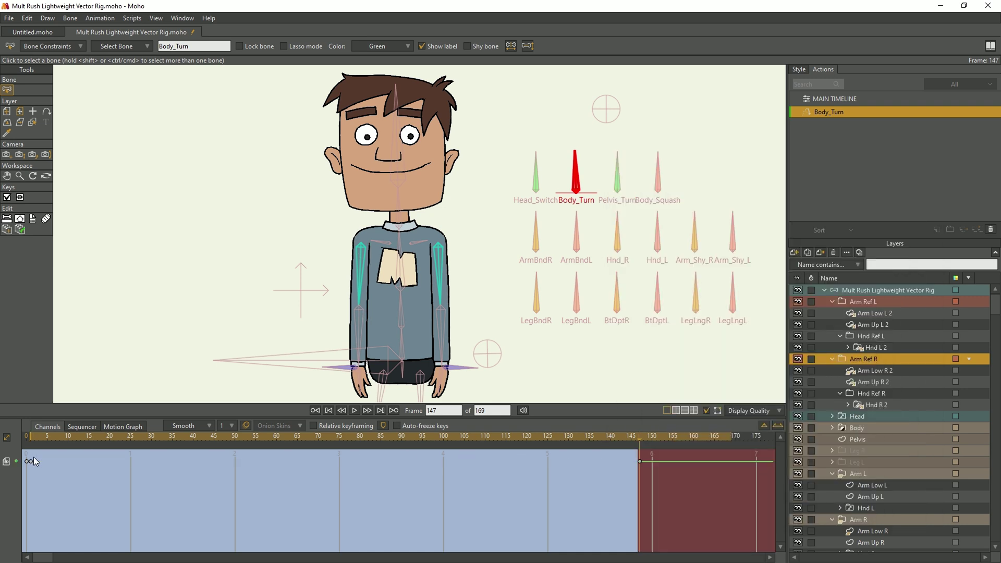
Turn off visibility of the Arm Ref L group at frame 153 of the Body_Turn action
{"action": "left_click", "coordinate": [665, 436]}
{"action": "double_click", "coordinate": [855, 301]}
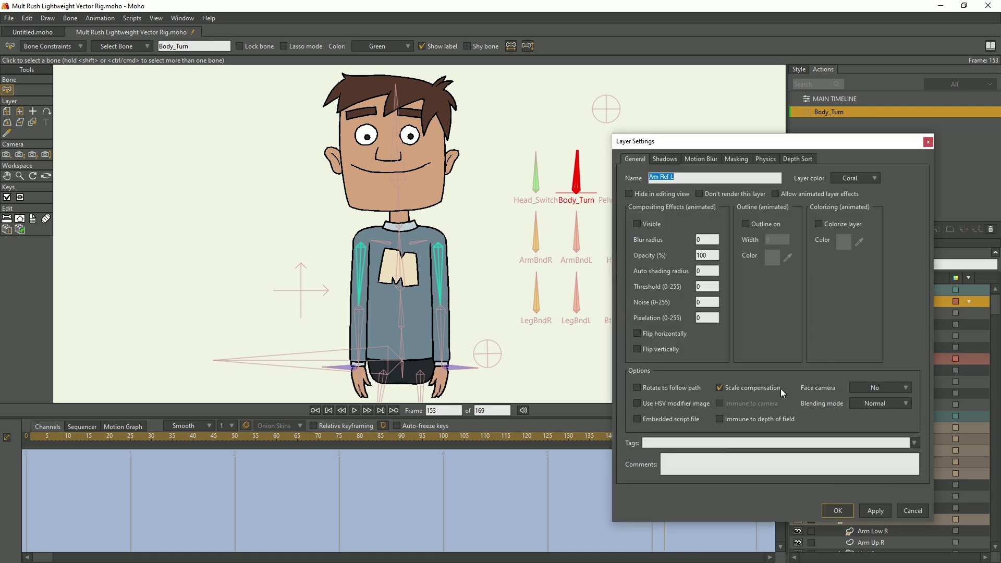
{"action": "left_click", "coordinate": [838, 511]}
Return to the main timeline and test-rotate the rig's Body_Turn bone at frame 1, finishing back at frame 0
{"action": "left_click", "coordinate": [830, 99]}
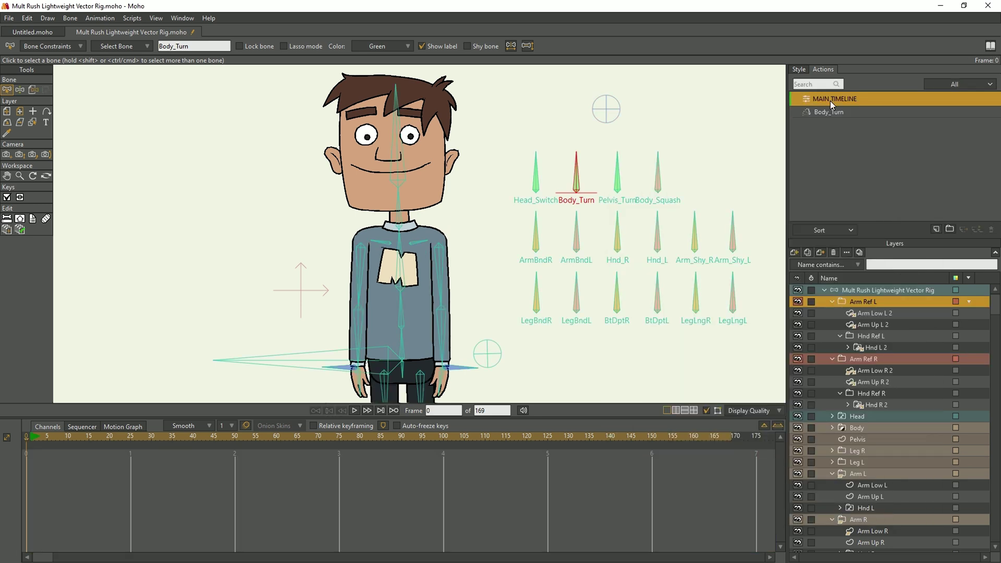
{"action": "left_click", "coordinate": [829, 290]}
{"action": "key", "text": "ctrl+Right"}
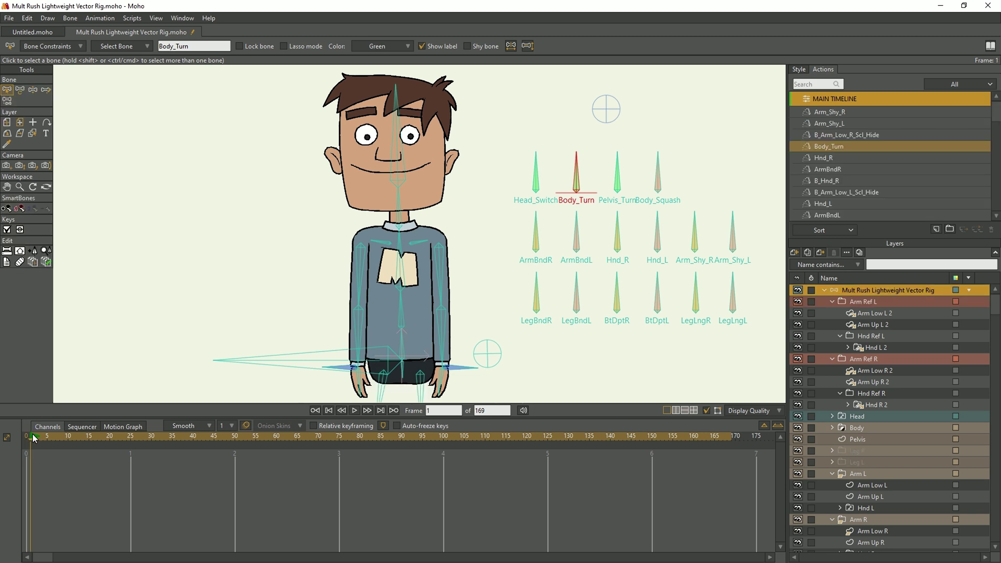
{"action": "left_click", "coordinate": [20, 90]}
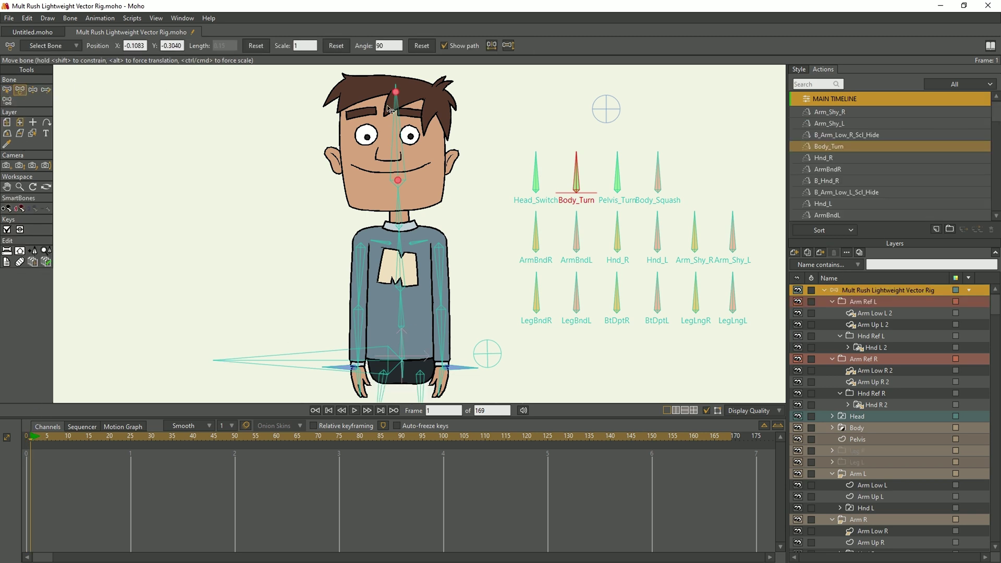
{"action": "mouse_move", "coordinate": [576, 159]}
{"action": "left_mouse_down"}
{"action": "mouse_move", "coordinate": [600, 169]}
{"action": "mouse_move", "coordinate": [615, 212]}
{"action": "mouse_move", "coordinate": [580, 162]}
{"action": "mouse_move", "coordinate": [553, 175]}
{"action": "mouse_move", "coordinate": [563, 206]}
{"action": "mouse_move", "coordinate": [562, 180]}
{"action": "mouse_move", "coordinate": [577, 156]}
{"action": "left_mouse_up"}
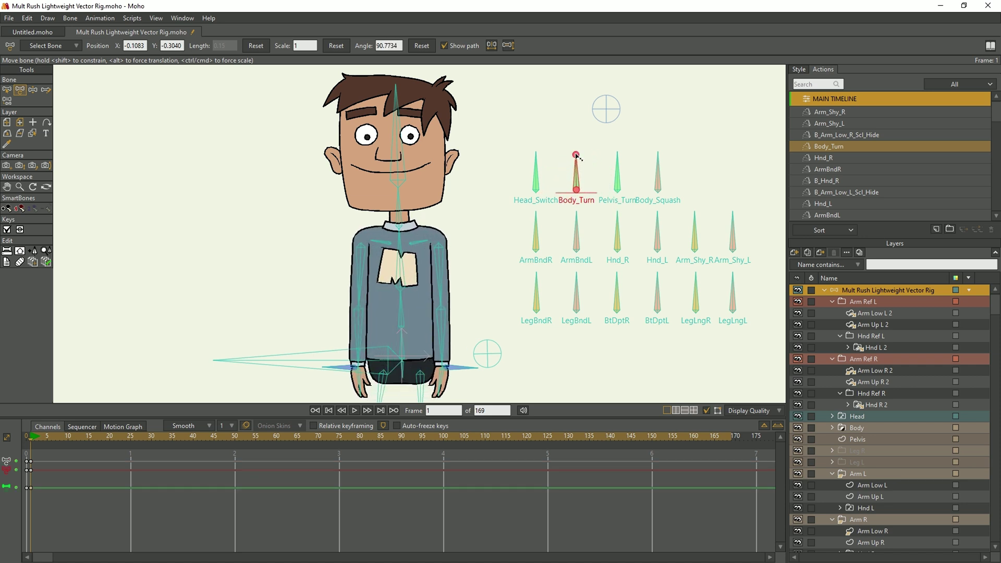
{"action": "key", "text": "ctrl+shift+Left"}
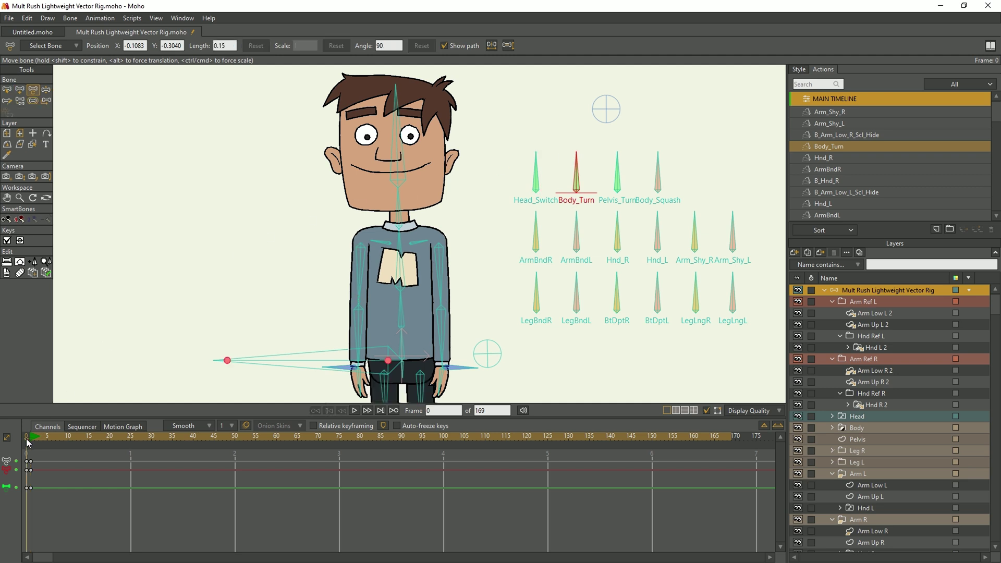
Collapse the Arm Ref R and Arm Ref L groups and add a new group layer named Arm Ref Top R above them
{"action": "left_click", "coordinate": [832, 359]}
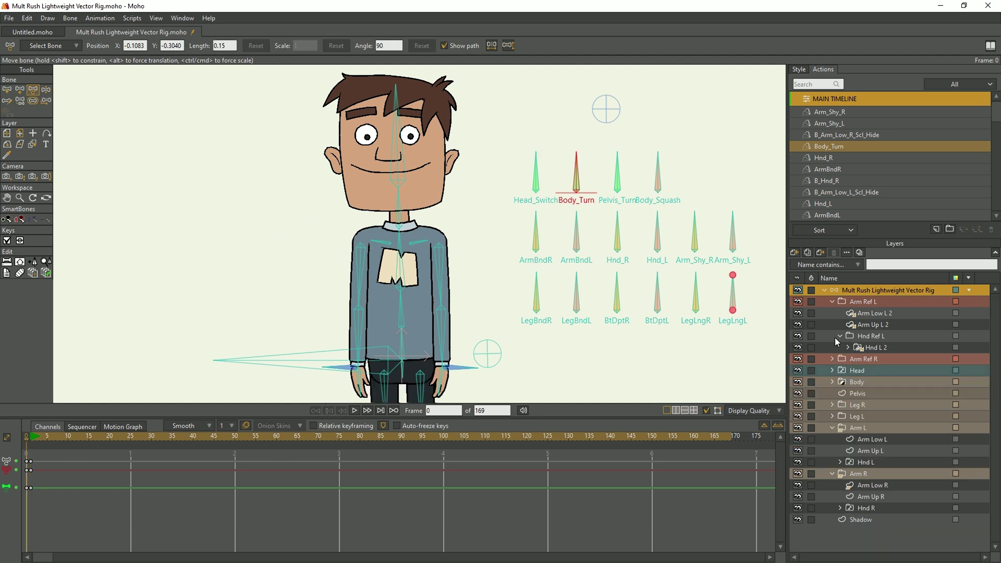
{"action": "left_click", "coordinate": [833, 302]}
{"action": "left_click", "coordinate": [846, 301]}
{"action": "left_click", "coordinate": [796, 254]}
{"action": "left_click", "coordinate": [802, 291]}
{"action": "double_click", "coordinate": [855, 303]}
{"action": "type", "text": "Arm "}
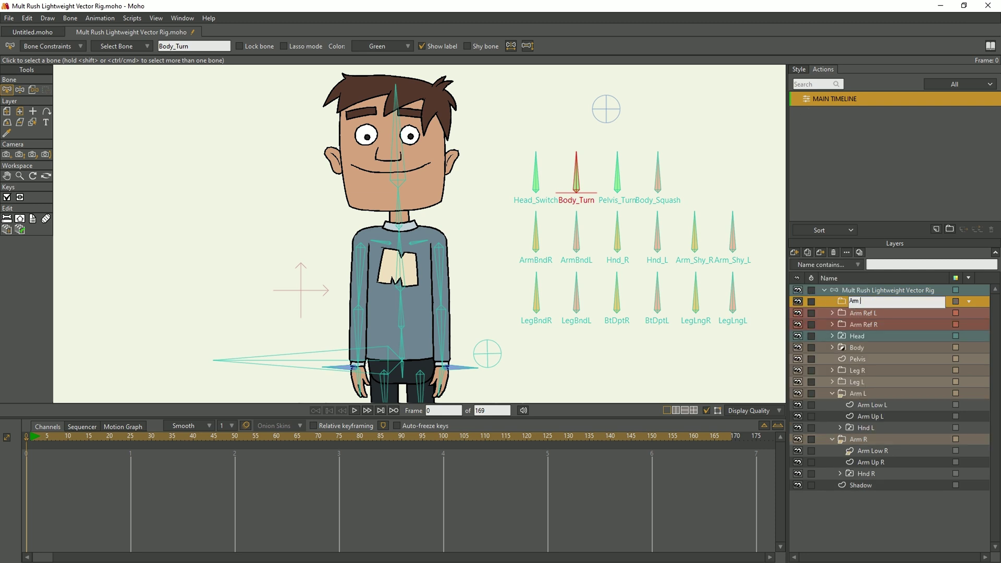
{"action": "type", "text": "Ref Top R"}
{"action": "key", "text": "Return"}
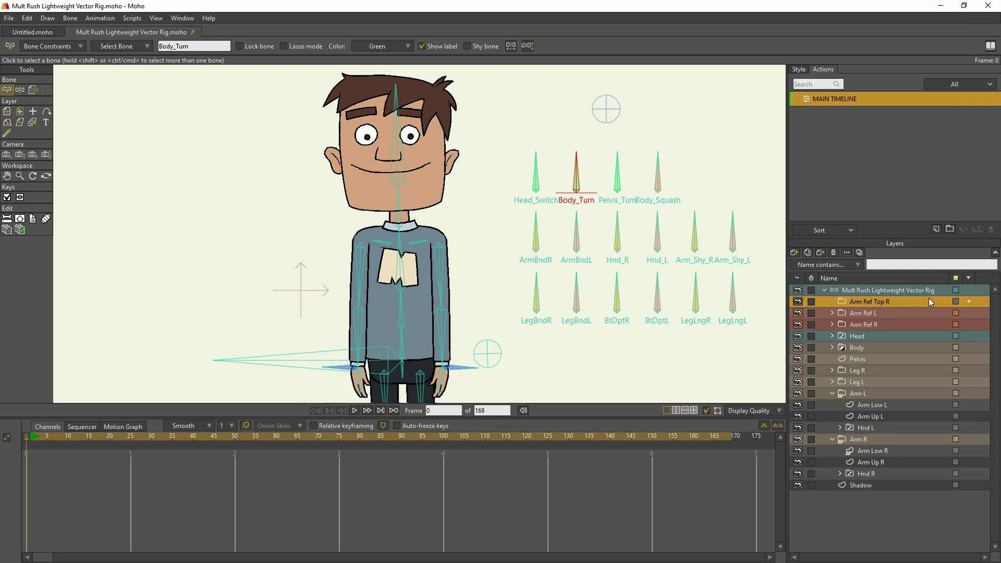
Give Arm Ref Top R the same coral layer color as the other Arm Ref groups and duplicate it as Arm Ref Top L
{"action": "left_click", "coordinate": [955, 301]}
{"action": "left_click", "coordinate": [959, 337]}
{"action": "right_click", "coordinate": [906, 300]}
{"action": "left_click", "coordinate": [925, 384]}
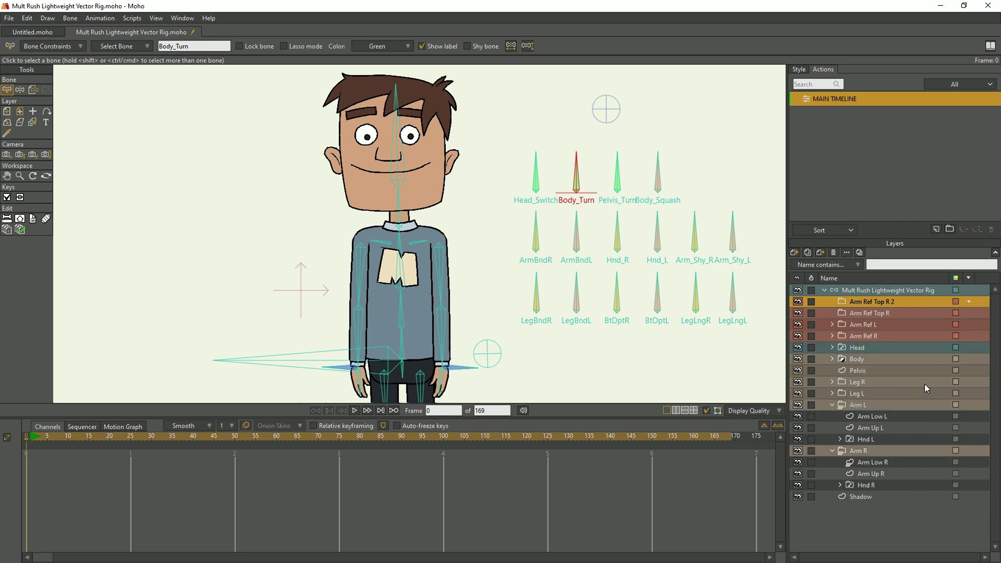
{"action": "double_click", "coordinate": [872, 301]}
{"action": "type", "text": "Arm Ref Top L"}
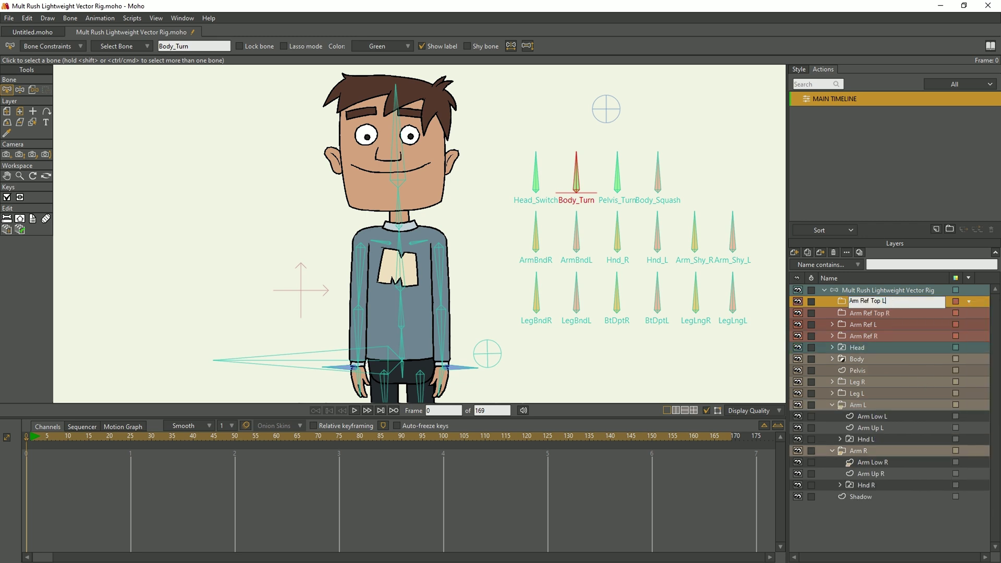
{"action": "key", "text": "Return"}
Create reference layers of Arm Low R and Hnd R and move them into the Arm Ref Top R group
{"action": "left_click", "coordinate": [897, 463]}
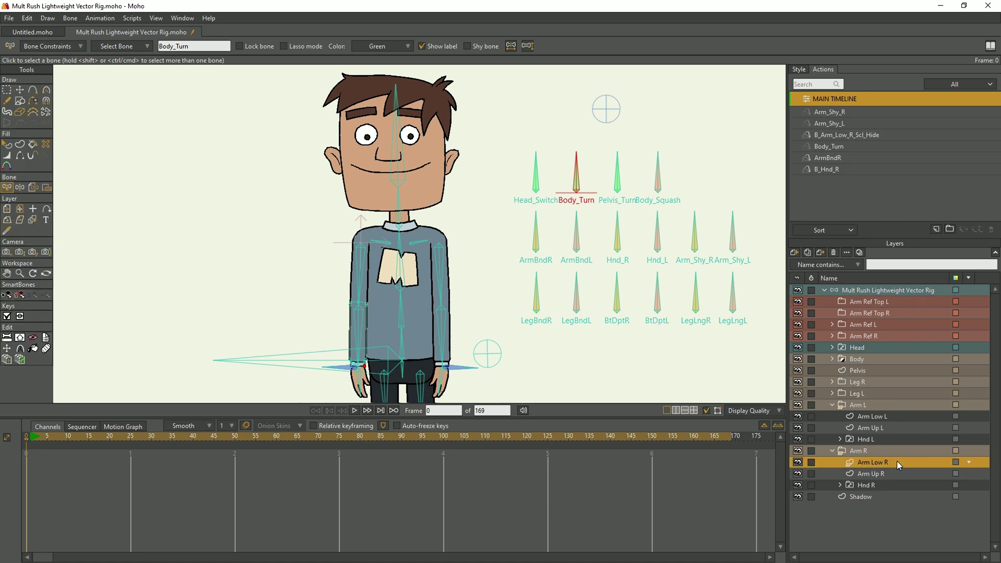
{"action": "left_click", "coordinate": [897, 483], "text": "ctrl"}
{"action": "right_click", "coordinate": [897, 483]}
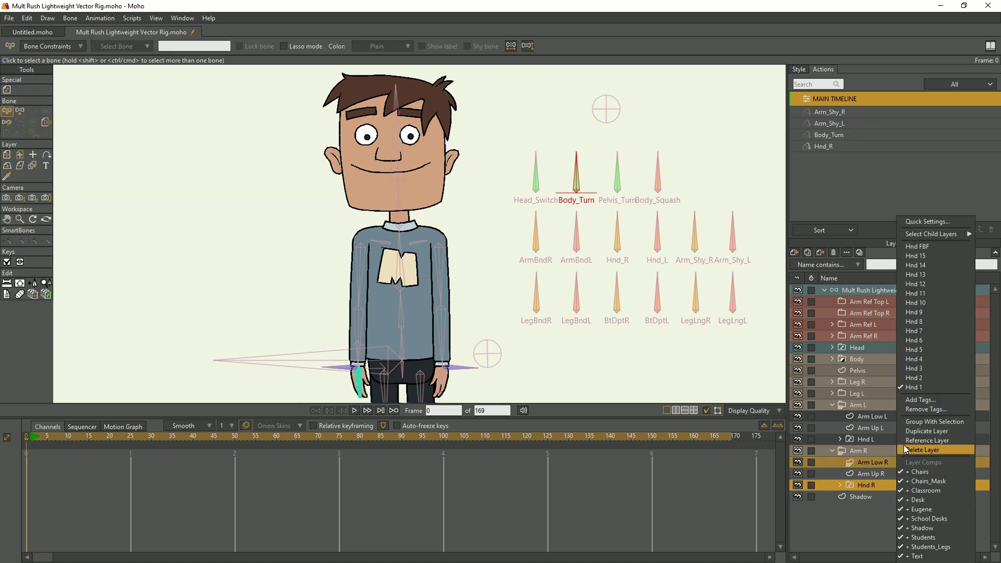
{"action": "left_click", "coordinate": [905, 440]}
{"action": "left_click_drag", "start_coordinate": [906, 462], "coordinate": [876, 315]}
Put the Hnd R 2 reference layer in Arm Ref Top R into its own group named Hnd Ref R
{"action": "left_click", "coordinate": [874, 335]}
{"action": "right_click", "coordinate": [874, 338]}
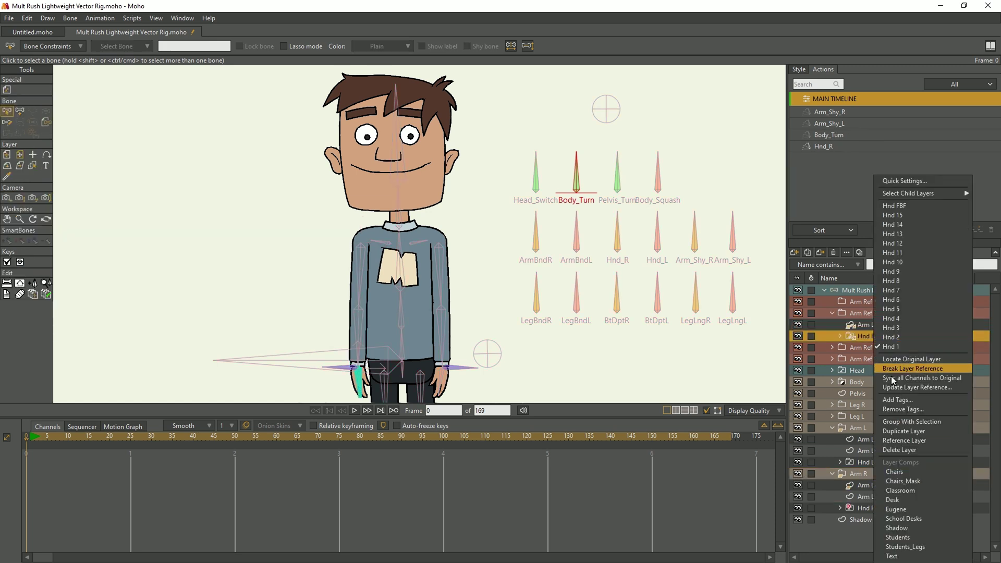
{"action": "left_click", "coordinate": [902, 420]}
{"action": "double_click", "coordinate": [870, 336]}
{"action": "type", "text": "Hnd Ref"}
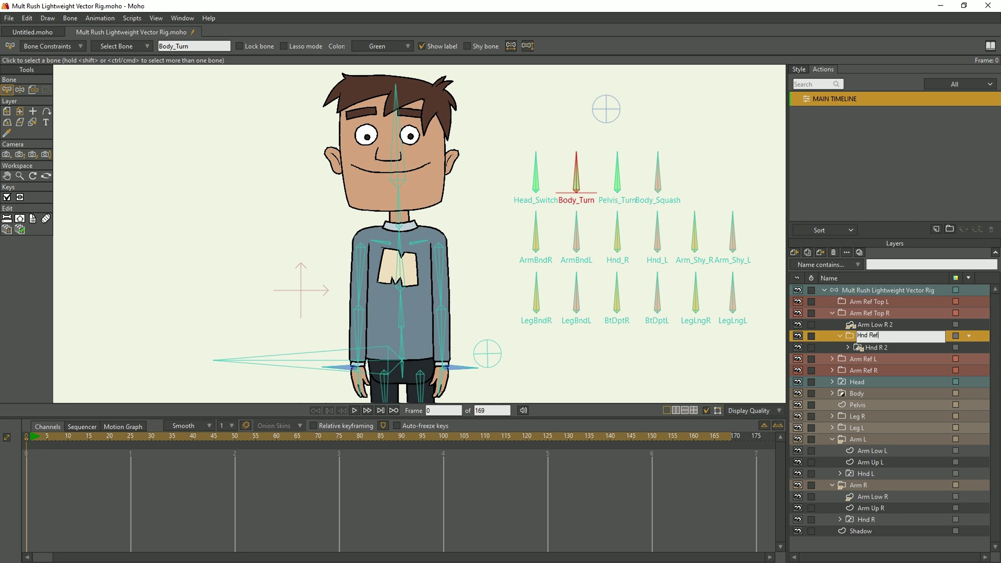
{"action": "key", "text": "Return"}
Duplicate the Hnd Ref R group, move the copy above Arm Low R 2 and rename it Hnd Ref Top R
{"action": "right_click", "coordinate": [874, 337]}
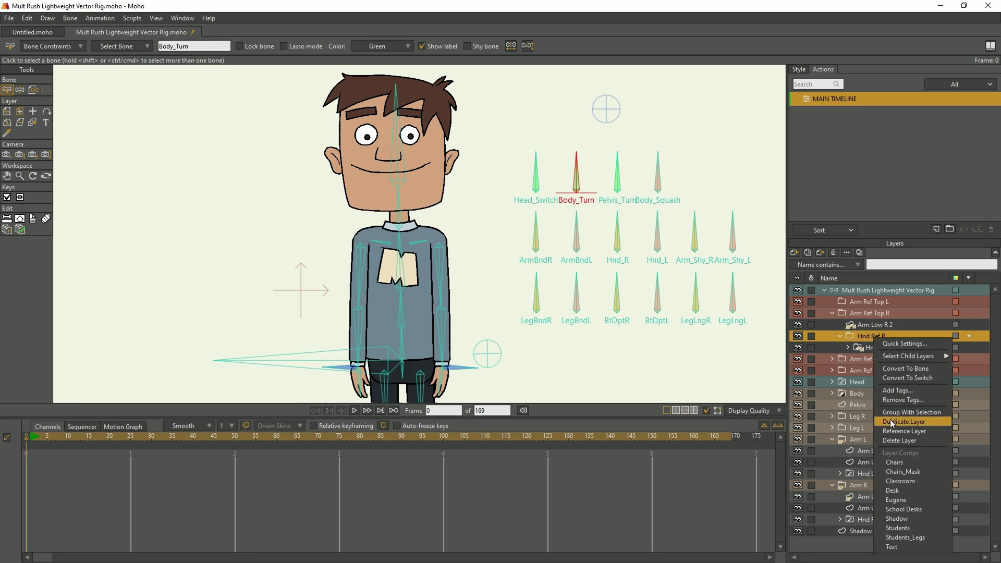
{"action": "left_click", "coordinate": [890, 419]}
{"action": "left_click_drag", "start_coordinate": [869, 336], "coordinate": [866, 321]}
{"action": "double_click", "coordinate": [869, 324]}
{"action": "left_click", "coordinate": [881, 324]}
{"action": "key", "text": "shift+End"}
{"action": "type", "text": "Top R"}
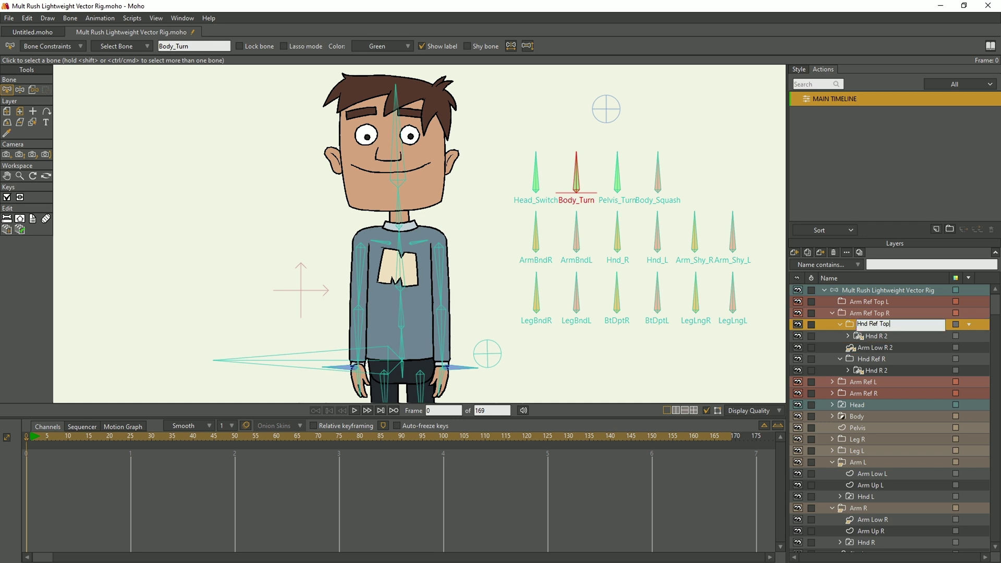
{"action": "key", "text": "Return"}
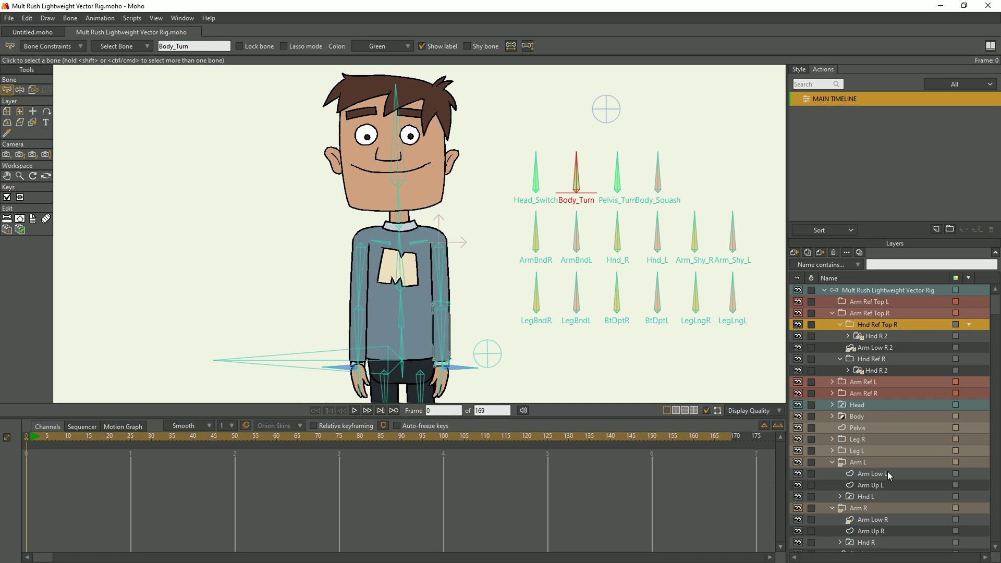
Create reference layers of Arm Low L and Hnd L and move them into the Arm Ref Top L group
{"action": "left_click", "coordinate": [887, 473]}
{"action": "left_click", "coordinate": [887, 494], "text": "ctrl"}
{"action": "right_click", "coordinate": [887, 493]}
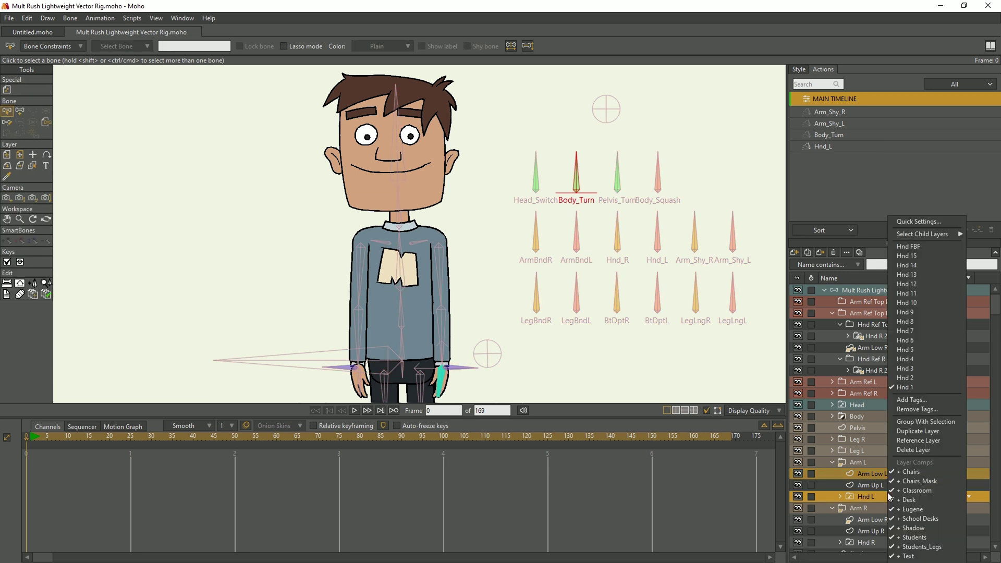
{"action": "left_click", "coordinate": [904, 439]}
{"action": "left_click_drag", "start_coordinate": [903, 475], "coordinate": [887, 312]}
Put the Hnd L 2 reference layer in Arm Ref Top L into its own group named Hnd L
{"action": "right_click", "coordinate": [878, 324]}
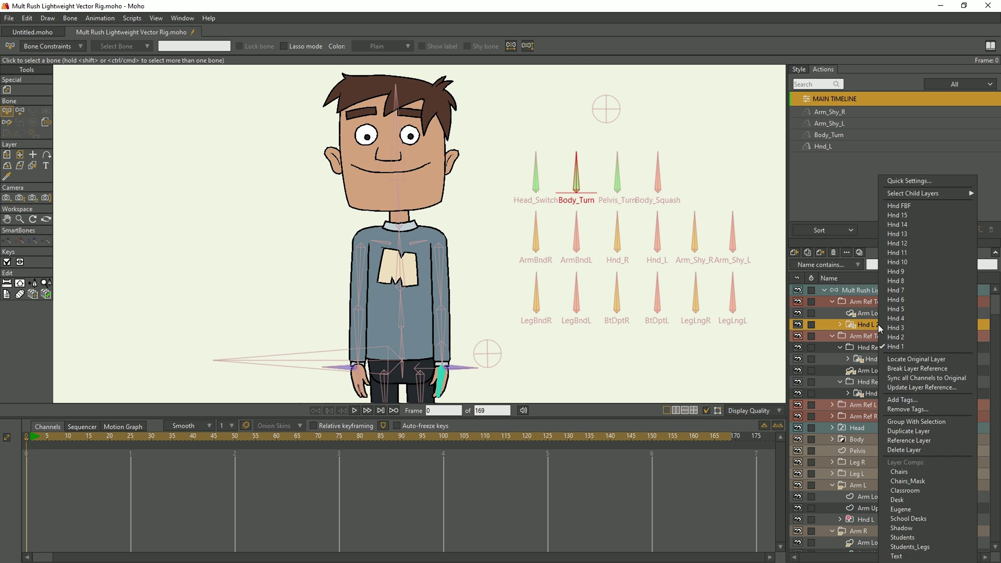
{"action": "left_click", "coordinate": [900, 421]}
{"action": "double_click", "coordinate": [878, 328]}
{"action": "type", "text": "Hnd L"}
{"action": "key", "text": "Return"}
Duplicate the new Hnd L group, move the copy above Arm Low L 2 and rename it Hnd Top L
{"action": "right_click", "coordinate": [875, 324]}
{"action": "left_click", "coordinate": [890, 407]}
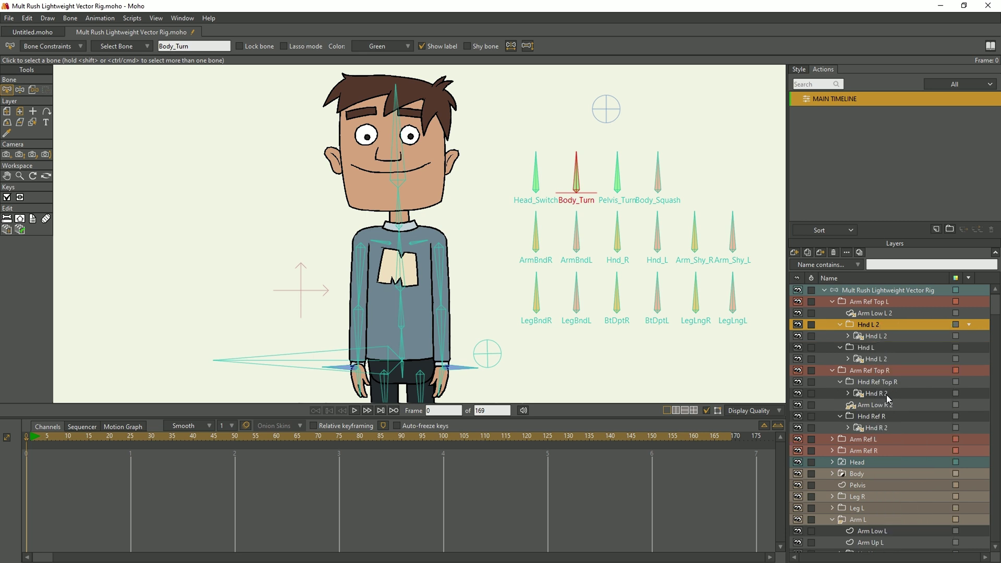
{"action": "left_click_drag", "start_coordinate": [878, 327], "coordinate": [875, 313]}
{"action": "double_click", "coordinate": [875, 313]}
{"action": "type", "text": "Hnd Top L"}
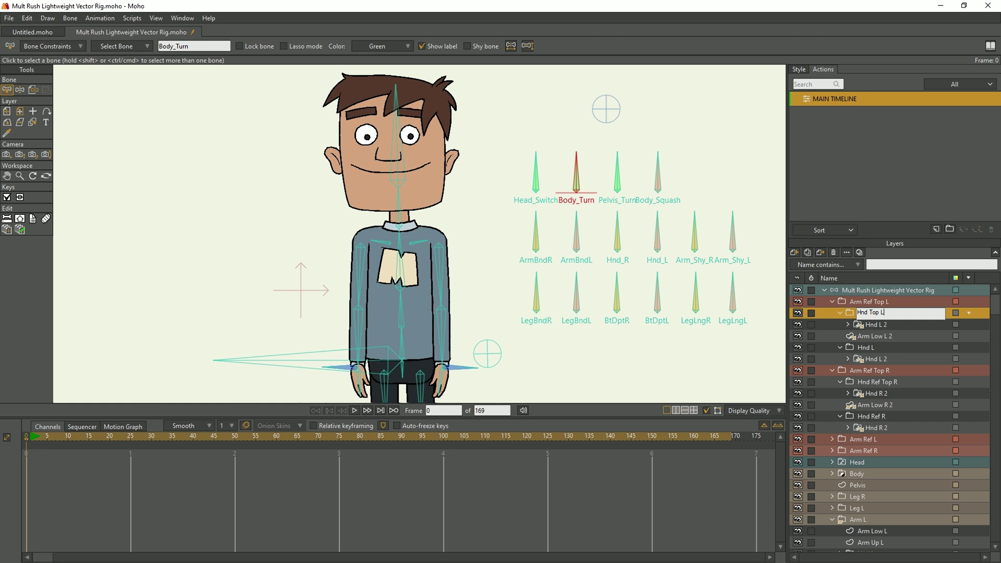
{"action": "key", "text": "Return"}
Select the Arm_Shy_R bone on the rig layer and open its action for editing
{"action": "left_click", "coordinate": [882, 290]}
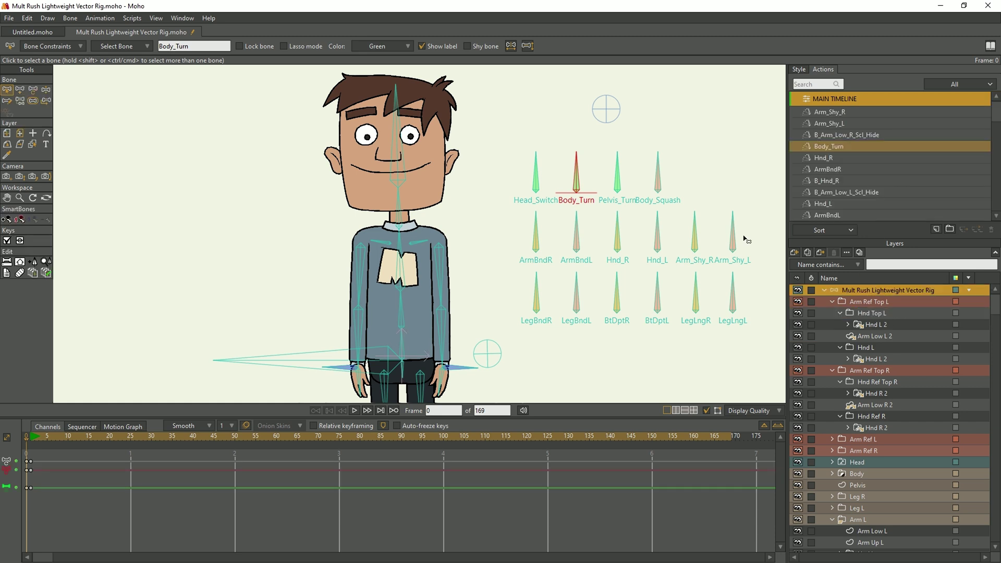
{"action": "left_click", "coordinate": [693, 237]}
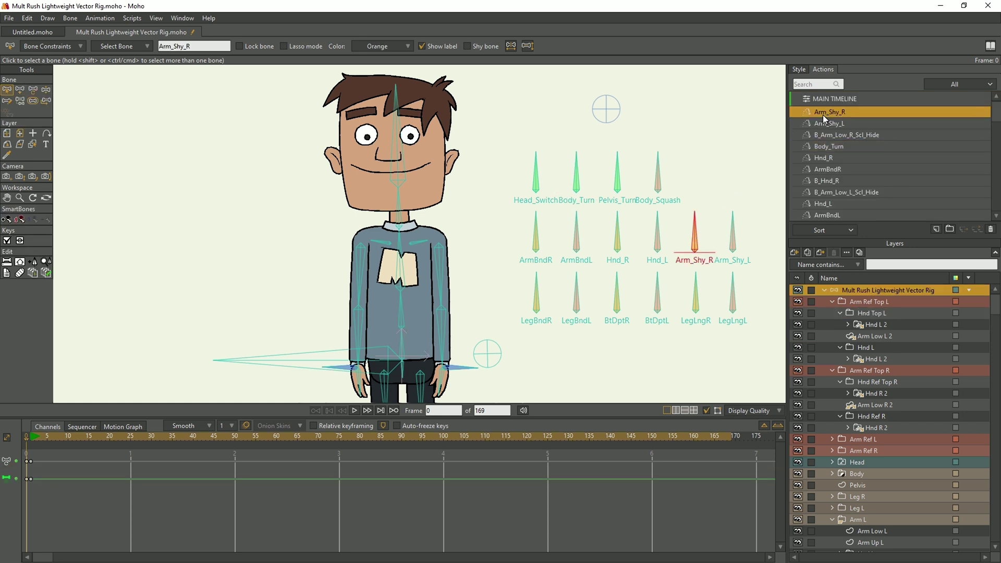
{"action": "double_click", "coordinate": [823, 115]}
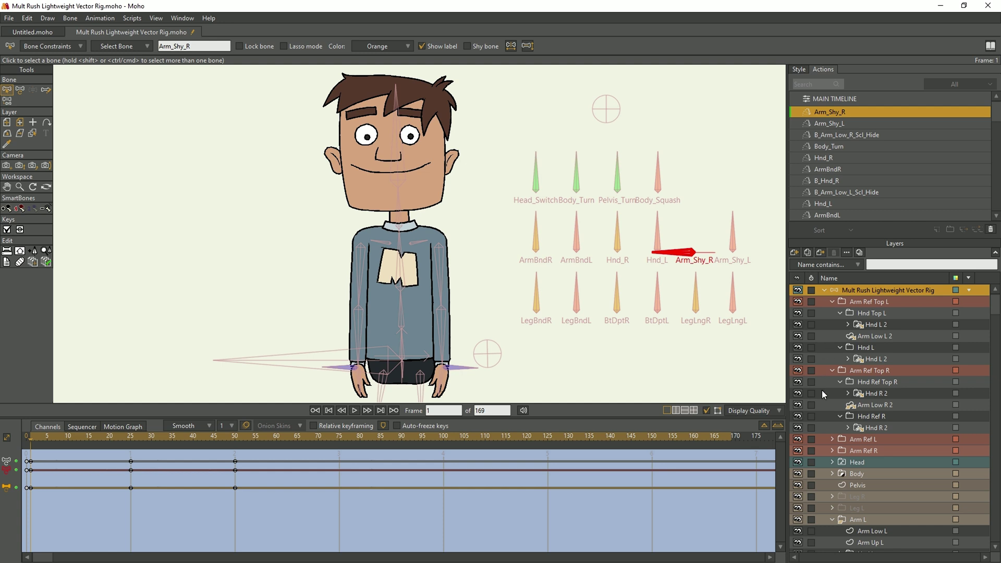
Turn off visibility of Arm Up R 2 in the Arm Ref R group at frame 35 of the Arm_Shy_R action
{"action": "left_click", "coordinate": [832, 450]}
{"action": "left_click", "coordinate": [860, 473]}
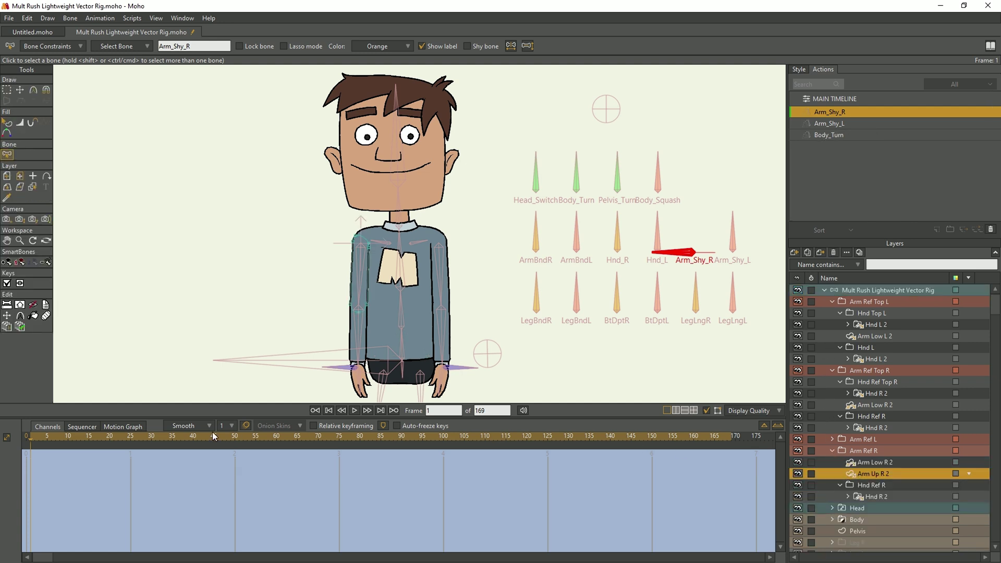
{"action": "left_click", "coordinate": [173, 436]}
{"action": "double_click", "coordinate": [876, 477]}
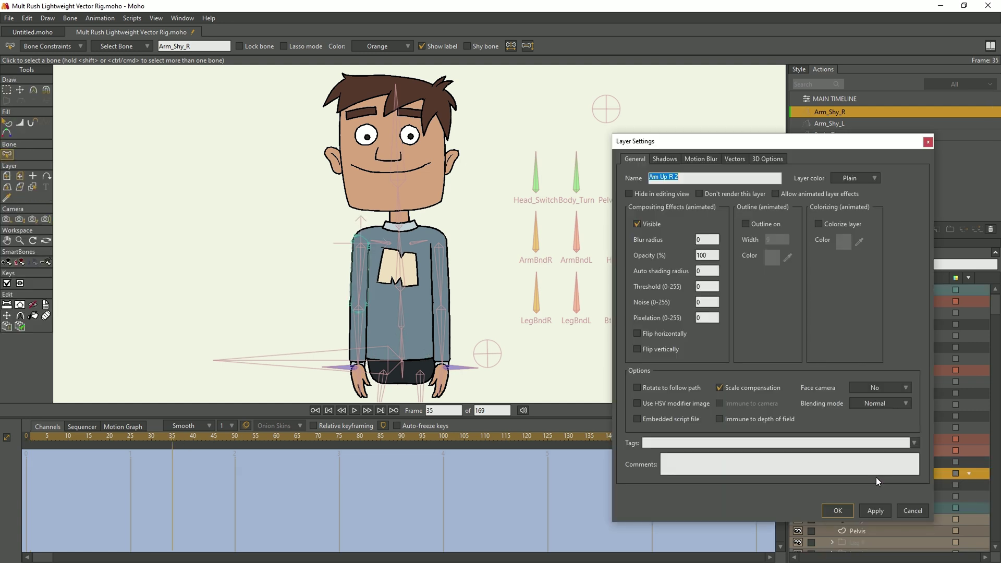
{"action": "left_click", "coordinate": [836, 507]}
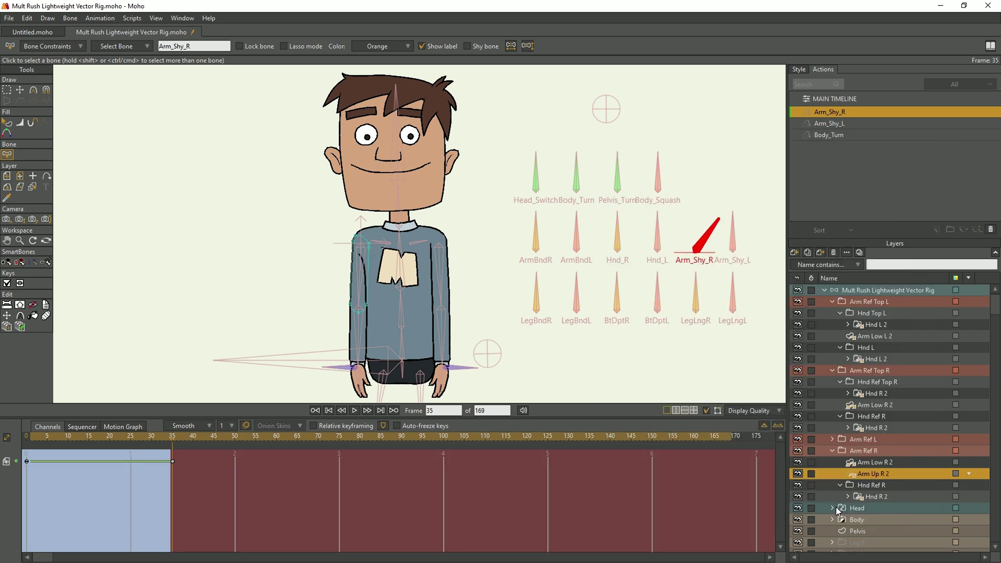
Turn off visibility of Arm Low R 2 in the Arm Ref R group at frame 42
{"action": "left_click", "coordinate": [841, 462]}
{"action": "left_click", "coordinate": [201, 437]}
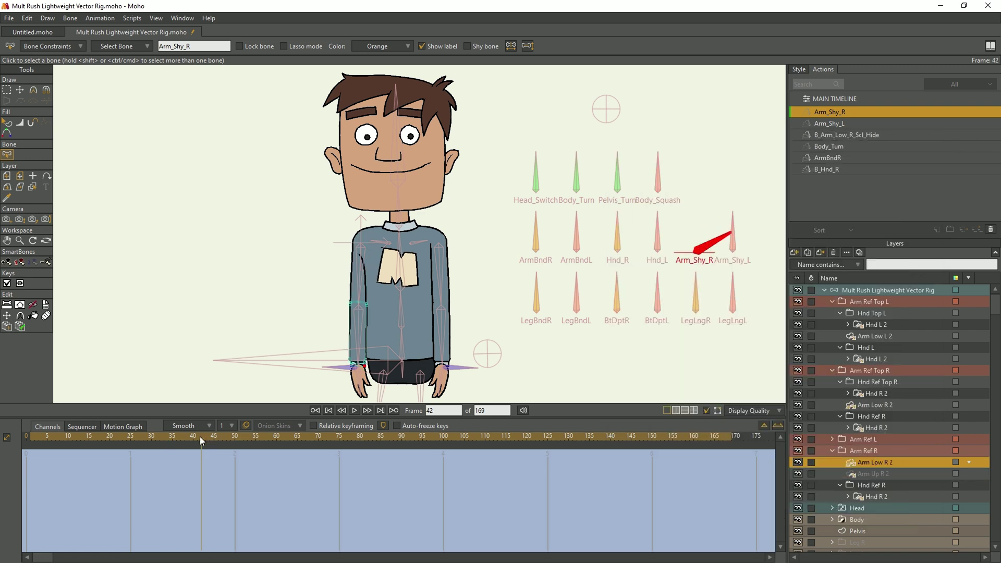
{"action": "double_click", "coordinate": [866, 464]}
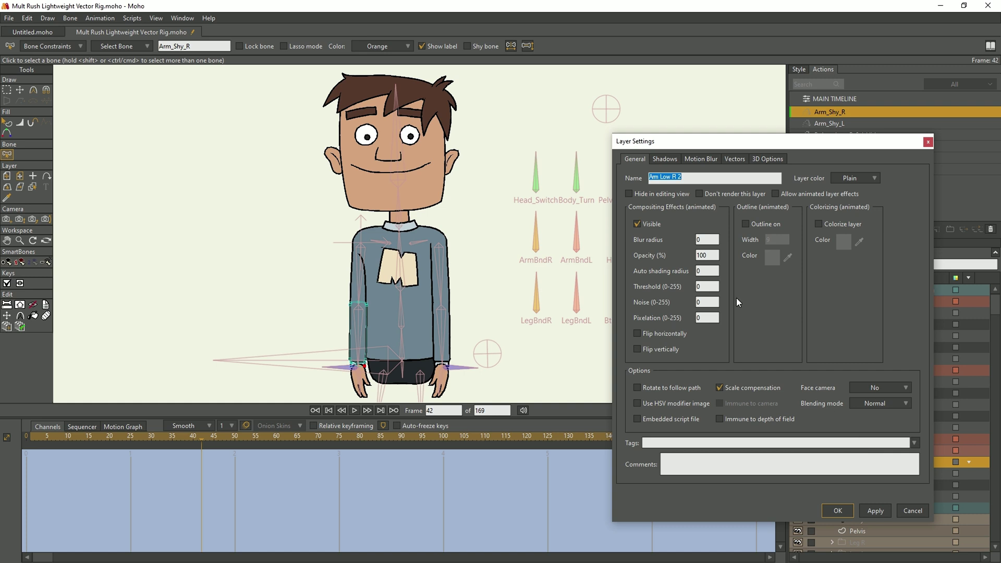
{"action": "left_click", "coordinate": [837, 510]}
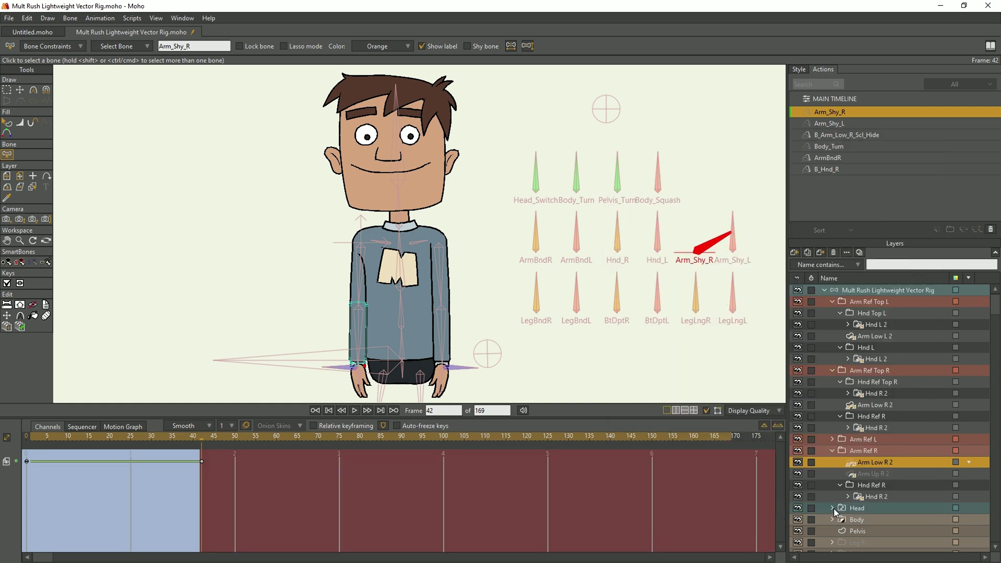
Turn off visibility of the Hnd Ref R group inside Arm Ref R at frame 48
{"action": "left_click", "coordinate": [850, 484]}
{"action": "left_click", "coordinate": [227, 437]}
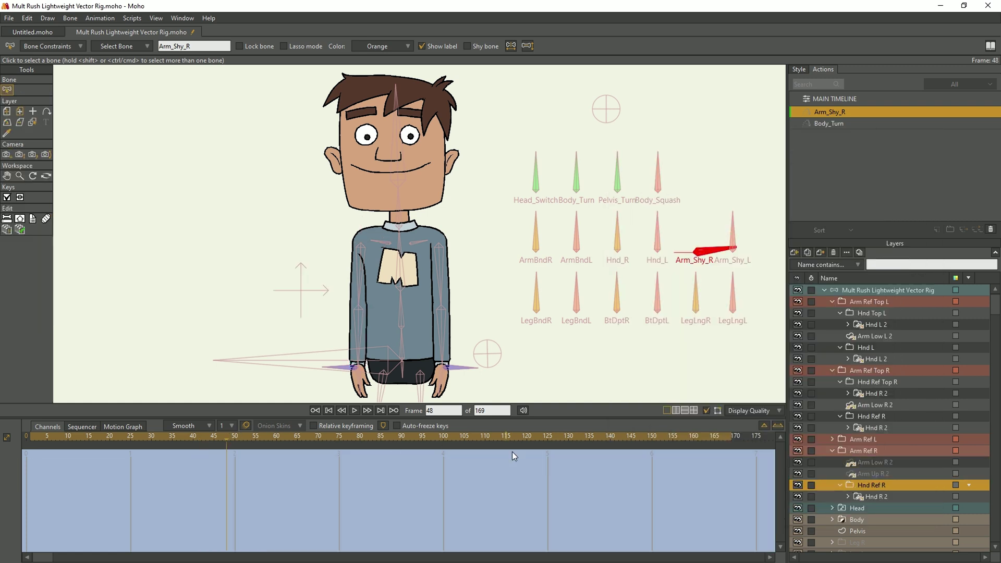
{"action": "double_click", "coordinate": [881, 485]}
{"action": "left_click", "coordinate": [643, 225]}
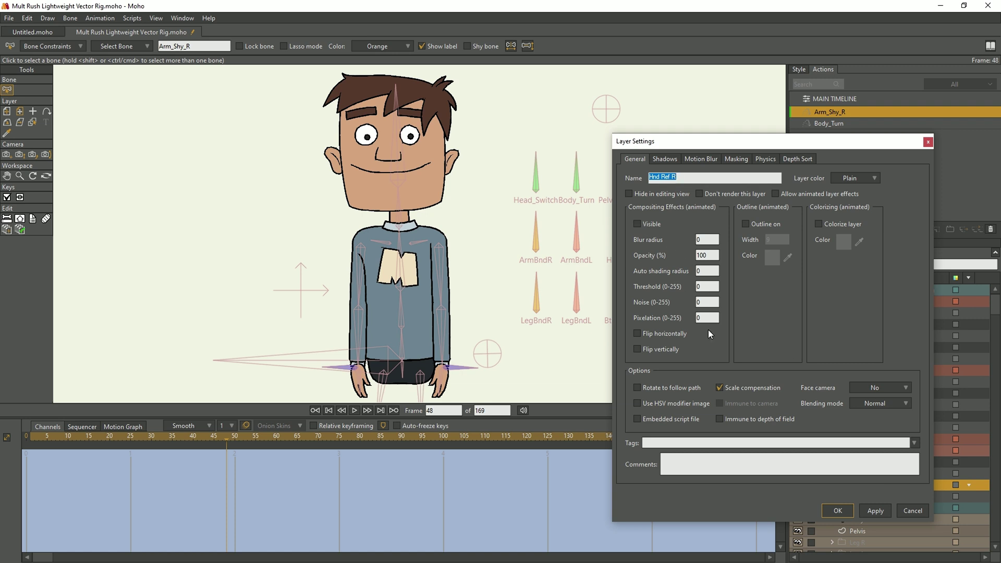
{"action": "left_click", "coordinate": [843, 513]}
Turn off visibility of Arm Low R 2 in the Arm Ref Top R group at frame 15 of the Arm_Shy_R action
{"action": "left_click", "coordinate": [849, 406]}
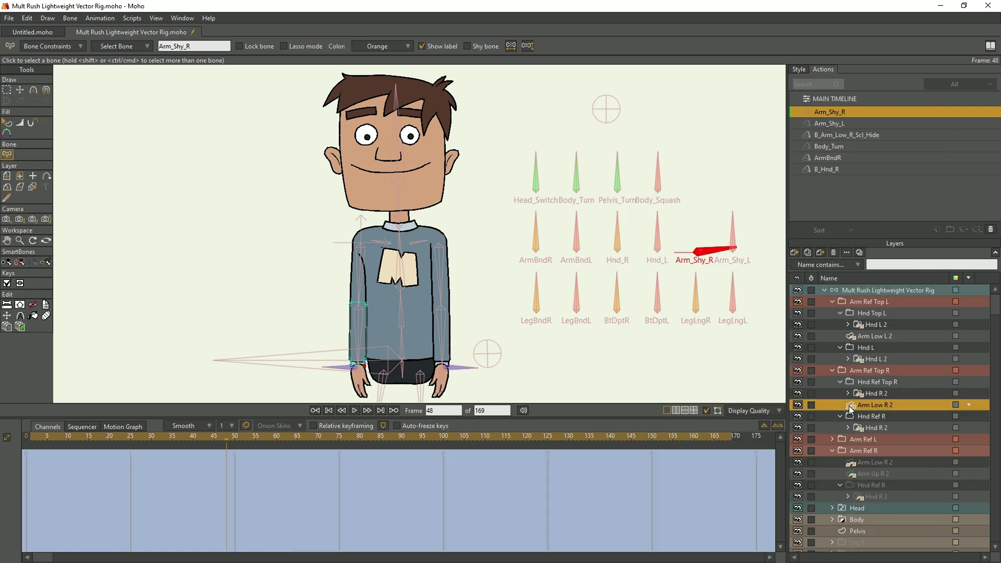
{"action": "left_click", "coordinate": [89, 437]}
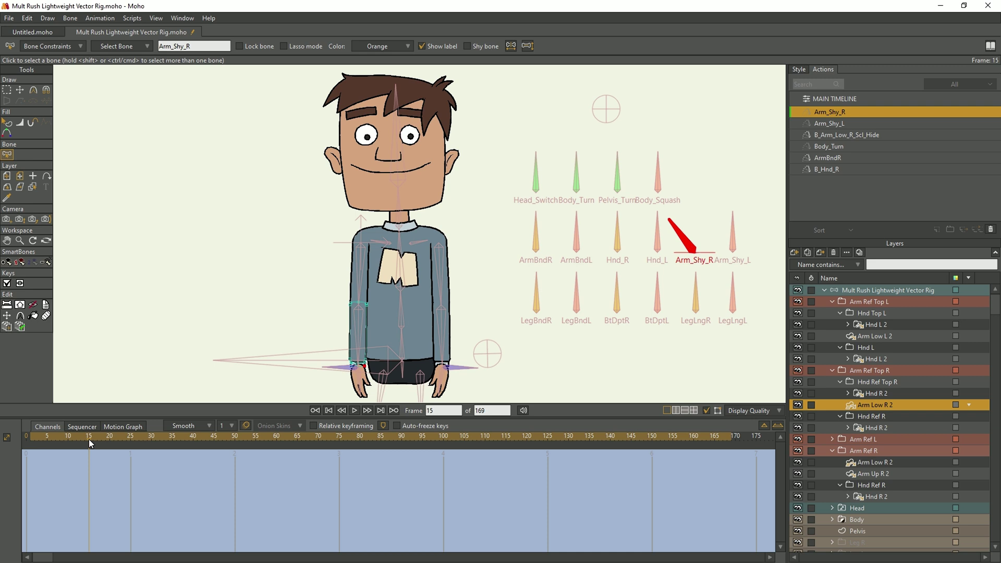
{"action": "double_click", "coordinate": [872, 403]}
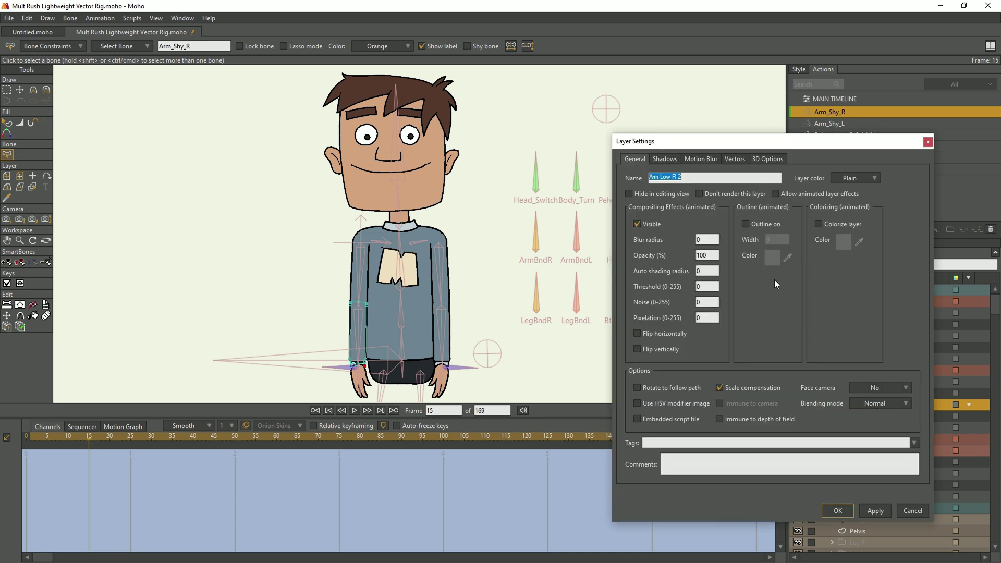
{"action": "left_click", "coordinate": [841, 510]}
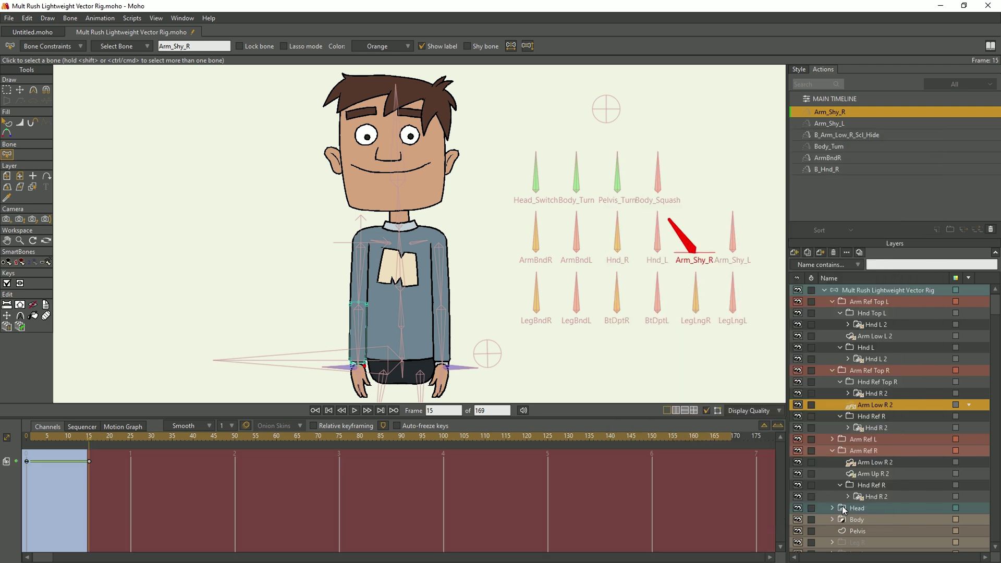
Turn off visibility of the Hnd Ref R group inside Arm Ref Top R at frame 10
{"action": "left_click", "coordinate": [851, 417]}
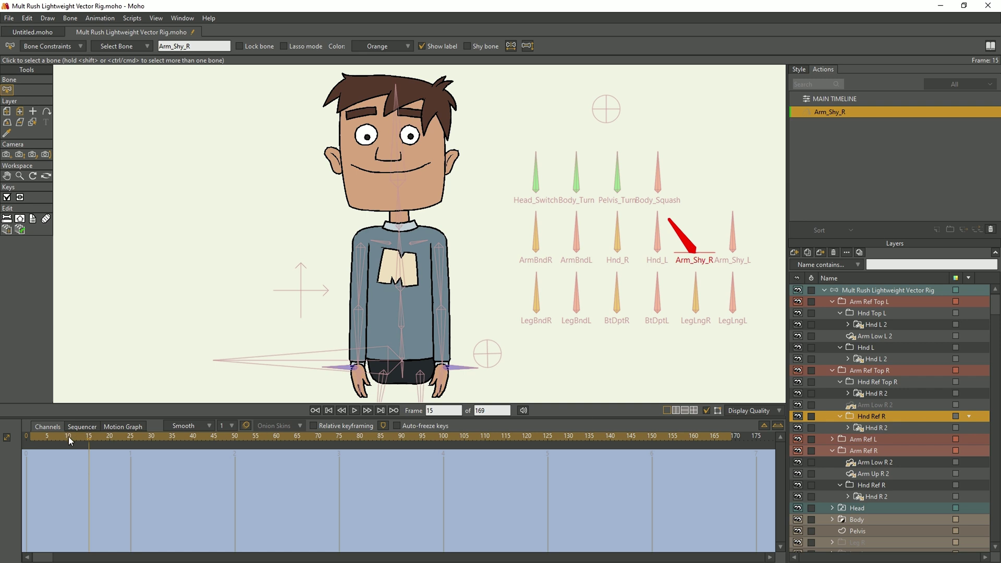
{"action": "left_click", "coordinate": [67, 437]}
{"action": "double_click", "coordinate": [876, 416]}
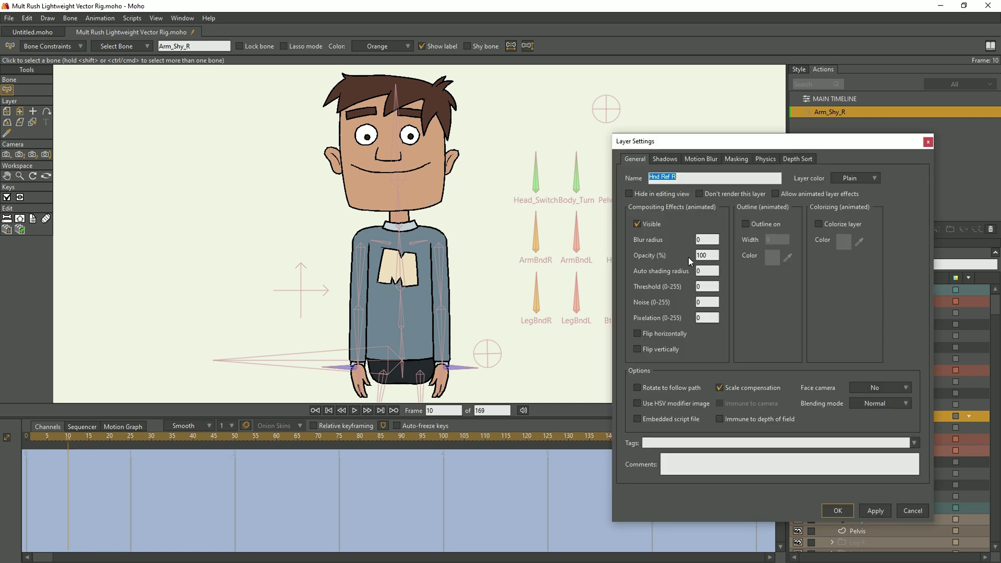
{"action": "left_click", "coordinate": [837, 510]}
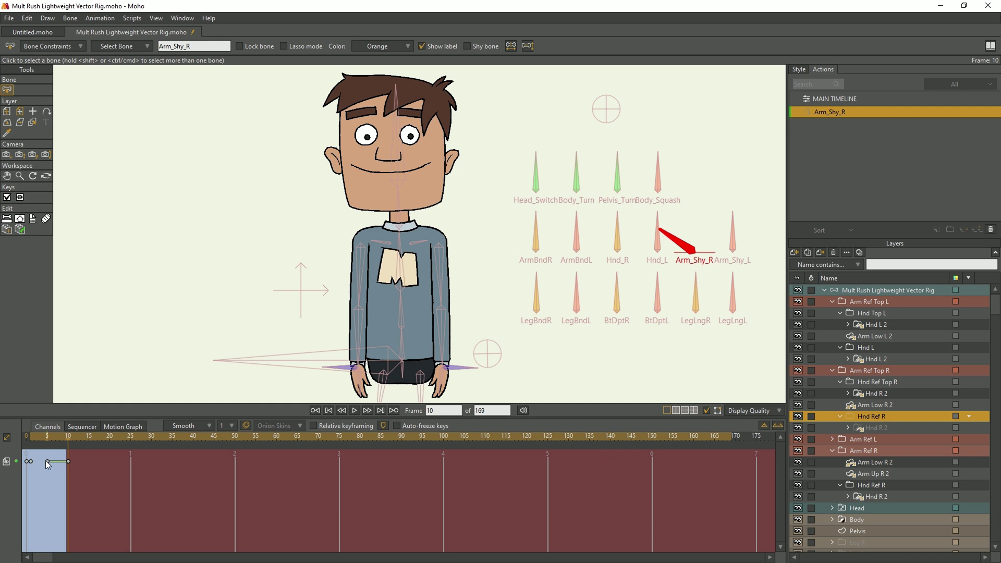
Turn off visibility of the Hnd Ref Top R group and move its visibility key to frame 5
{"action": "double_click", "coordinate": [854, 380]}
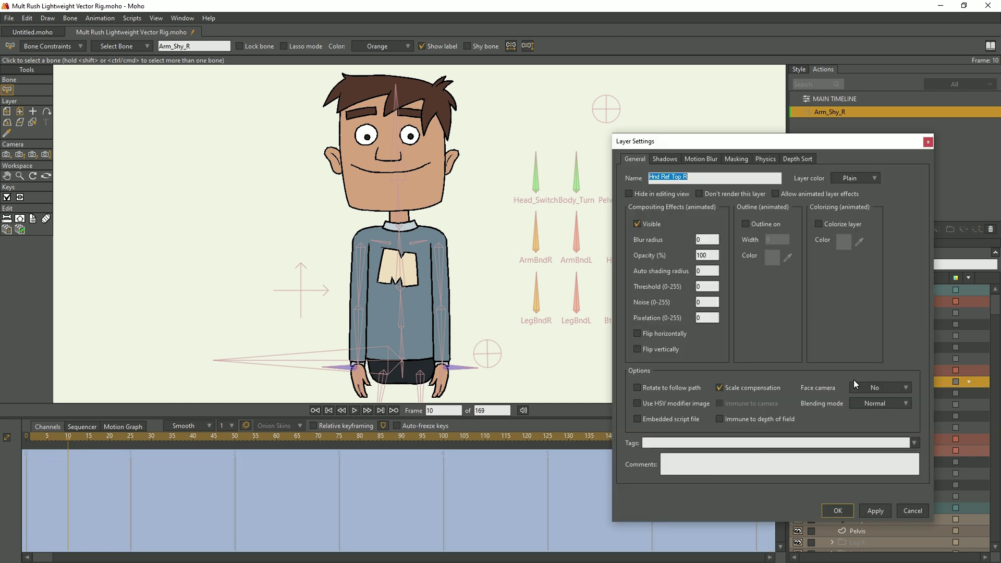
{"action": "left_click", "coordinate": [837, 510]}
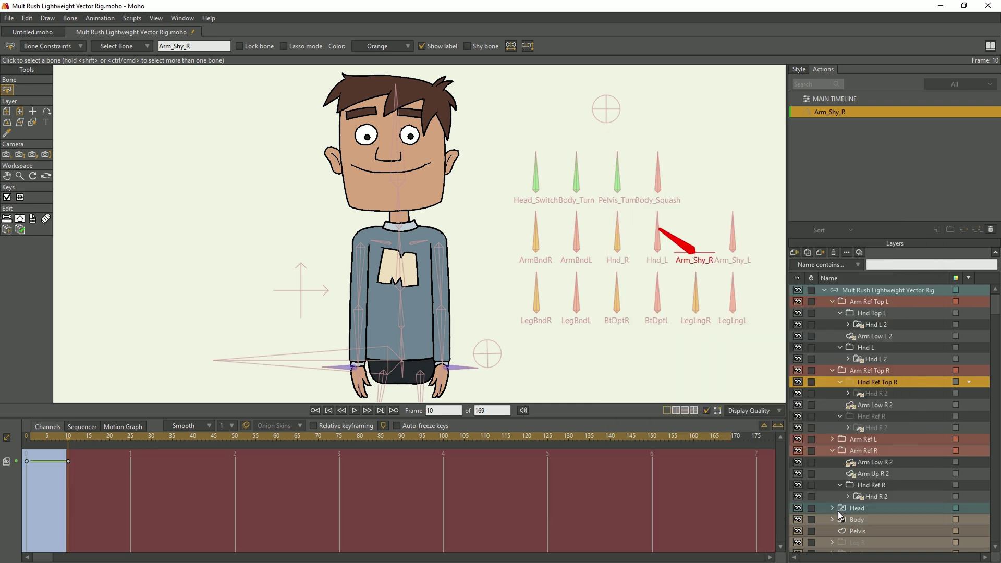
{"action": "left_click_drag", "start_coordinate": [68, 461], "coordinate": [47, 462]}
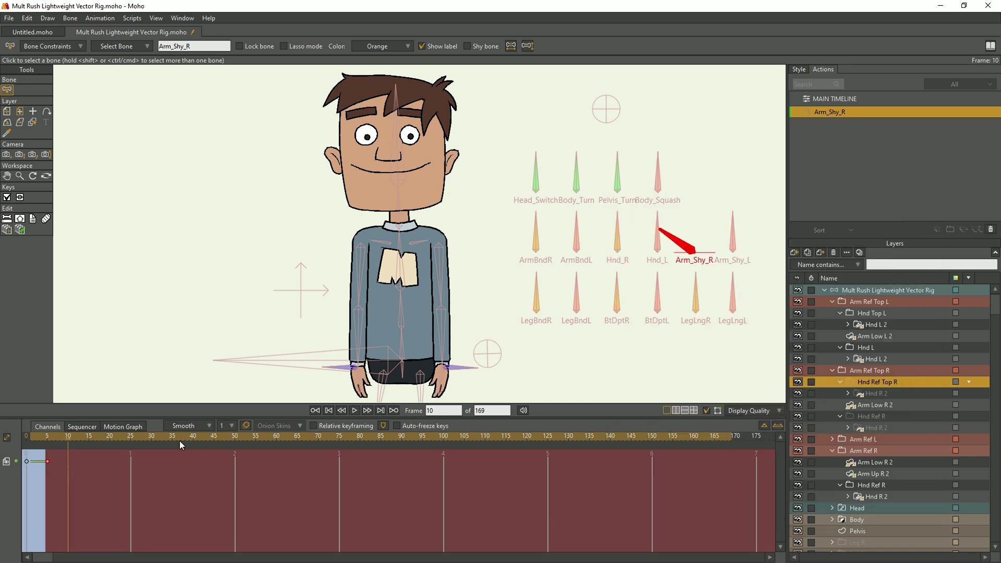
Return to the rig layer's main timeline and open the Arm_Shy_L action for editing
{"action": "left_click", "coordinate": [852, 288]}
{"action": "left_click", "coordinate": [846, 99]}
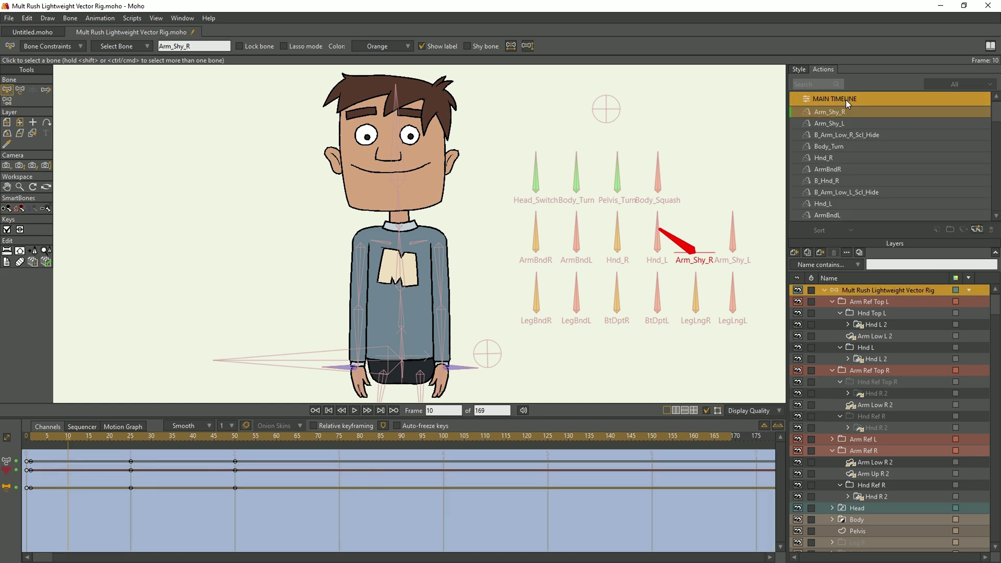
{"action": "left_click", "coordinate": [805, 125]}
{"action": "double_click", "coordinate": [806, 124]}
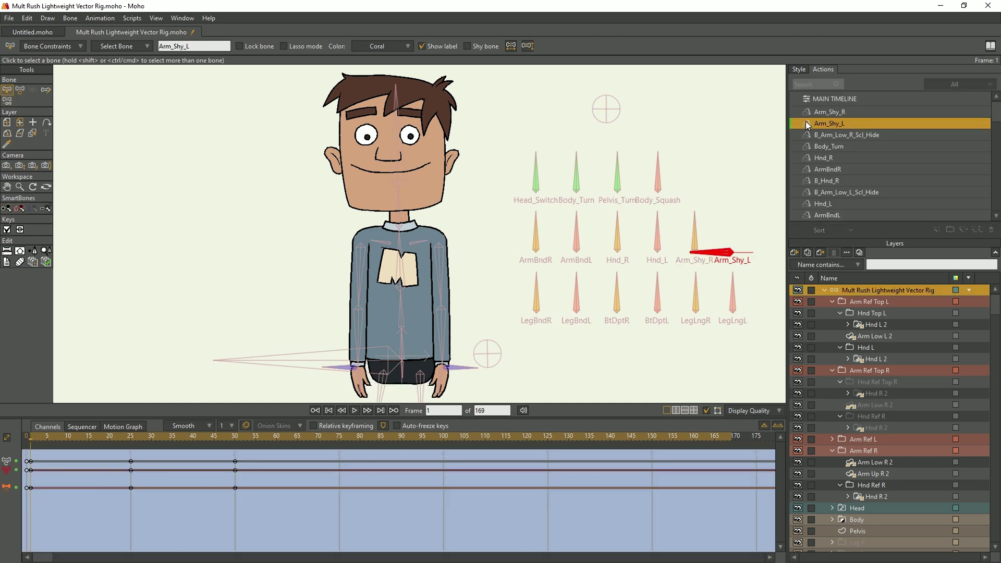
Turn off visibility of Arm Up L 2 in the Arm Ref L group at frame 35 of the Arm_Shy_L action
{"action": "left_click", "coordinate": [173, 439]}
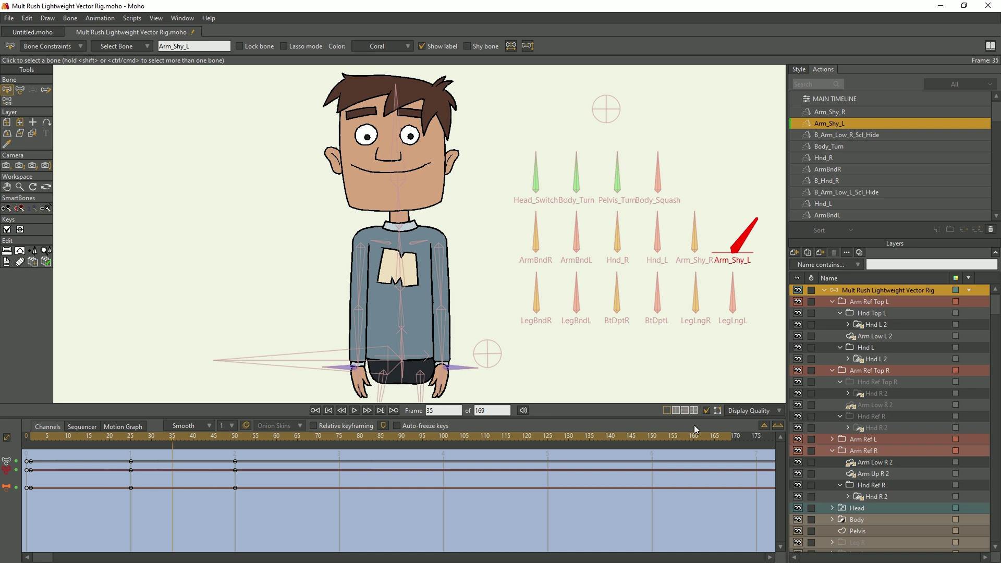
{"action": "left_click", "coordinate": [833, 439]}
{"action": "double_click", "coordinate": [868, 462]}
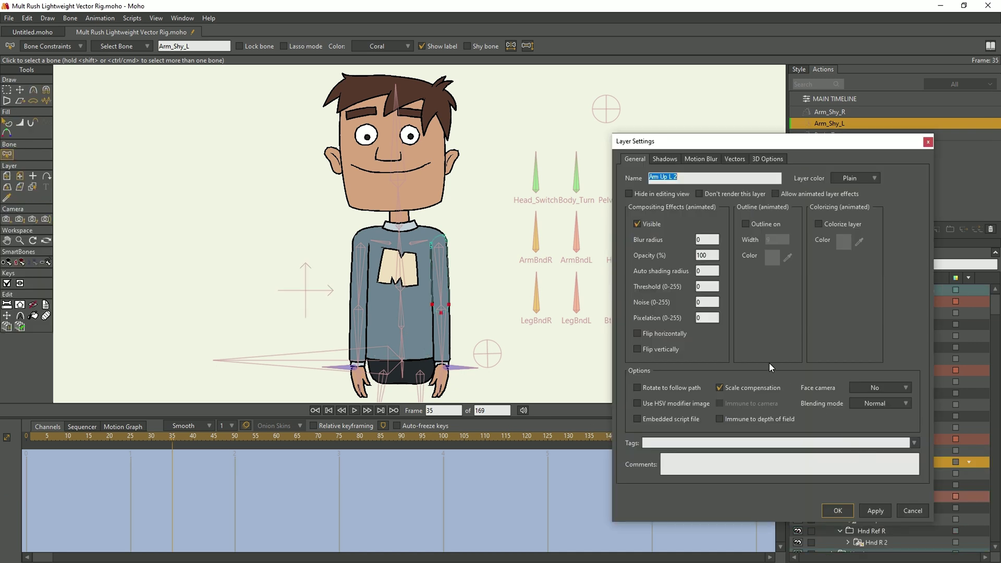
{"action": "left_click", "coordinate": [838, 511]}
Turn off visibility of Arm Low L 2 in the Arm Ref L group at frame 42
{"action": "left_click", "coordinate": [202, 439]}
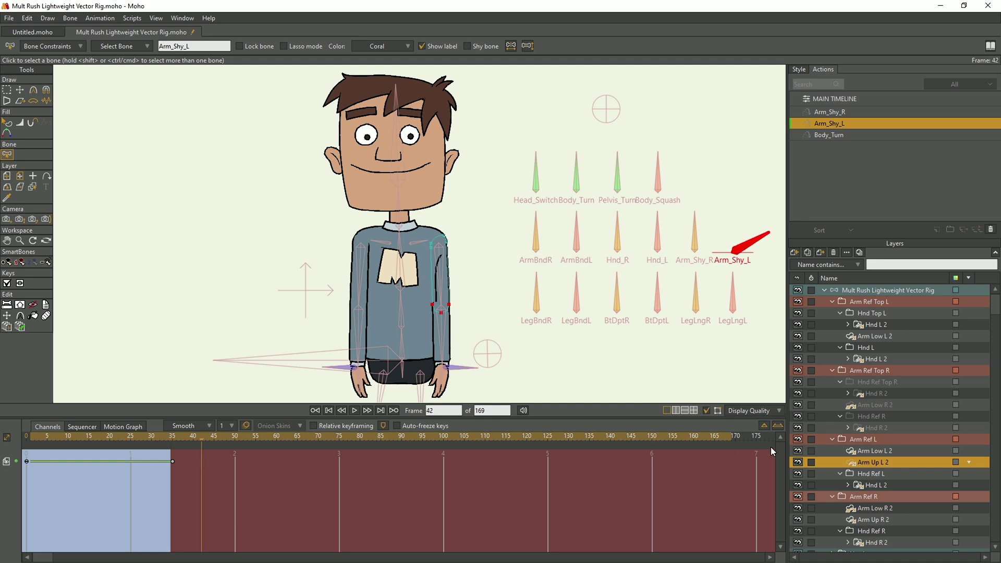
{"action": "left_click", "coordinate": [850, 451]}
{"action": "double_click", "coordinate": [850, 450]}
{"action": "left_click", "coordinate": [637, 224]}
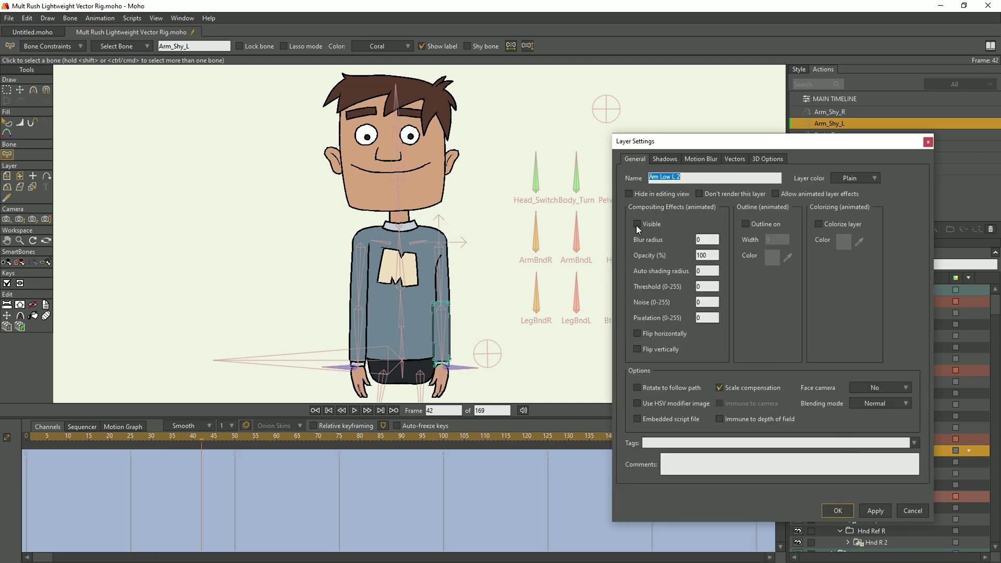
{"action": "left_click", "coordinate": [837, 510]}
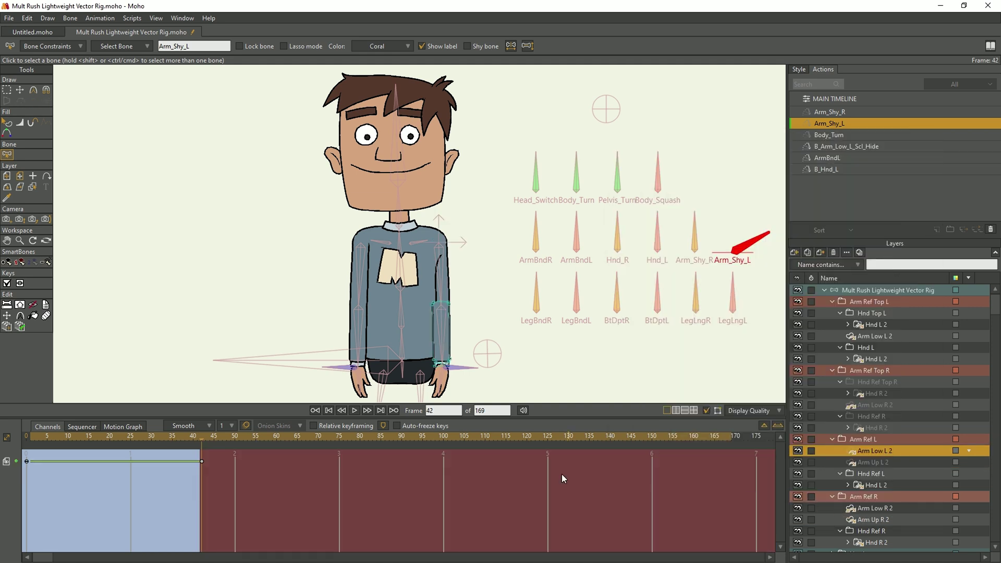
Turn off visibility of the Hnd Ref L group inside Arm Ref L at frame 48
{"action": "left_click", "coordinate": [228, 441]}
{"action": "double_click", "coordinate": [856, 474]}
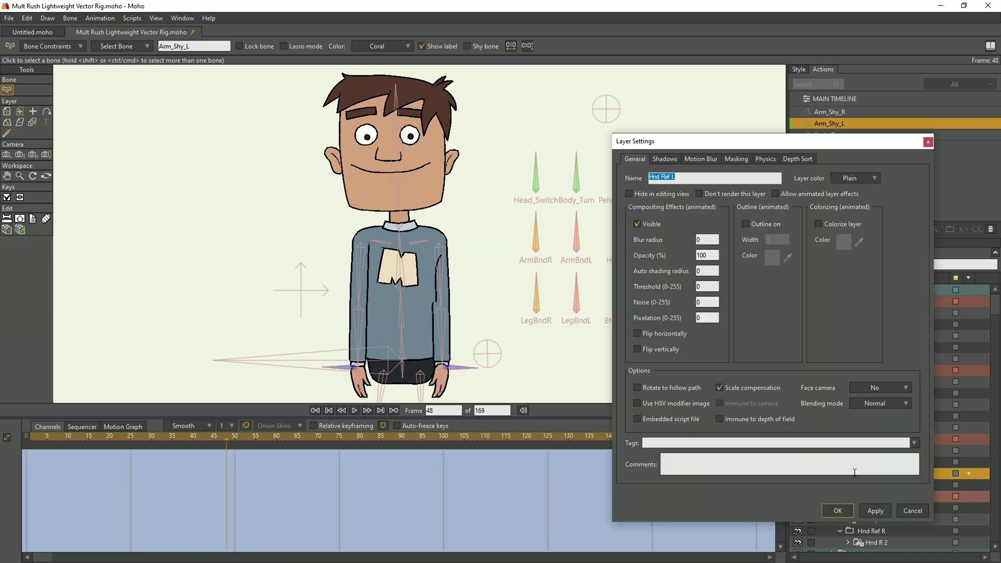
{"action": "left_click", "coordinate": [637, 224]}
{"action": "left_click", "coordinate": [838, 511]}
Turn off visibility of Arm Low L 2 in the Arm Ref Top L group at frame 15
{"action": "left_click", "coordinate": [89, 439]}
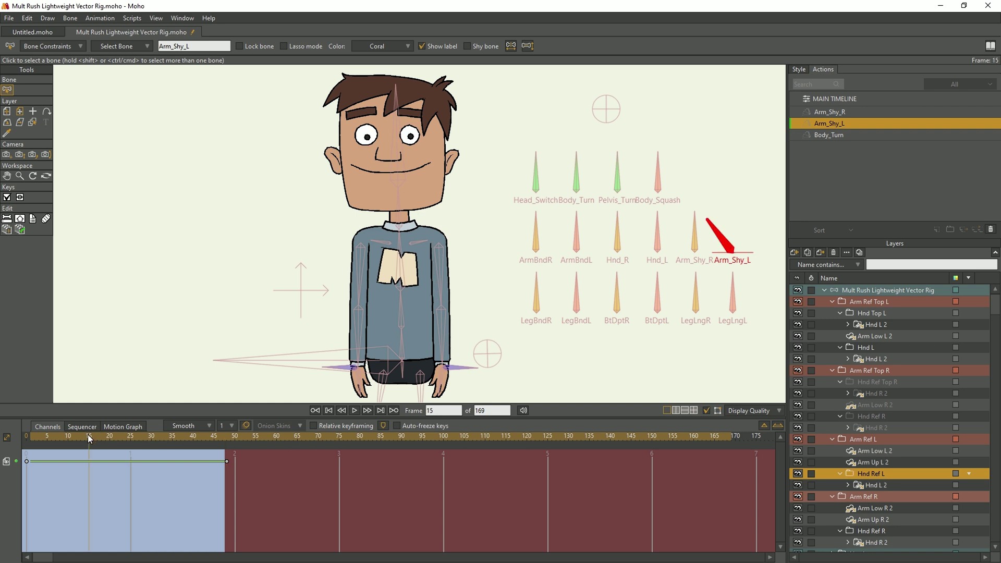
{"action": "double_click", "coordinate": [855, 336]}
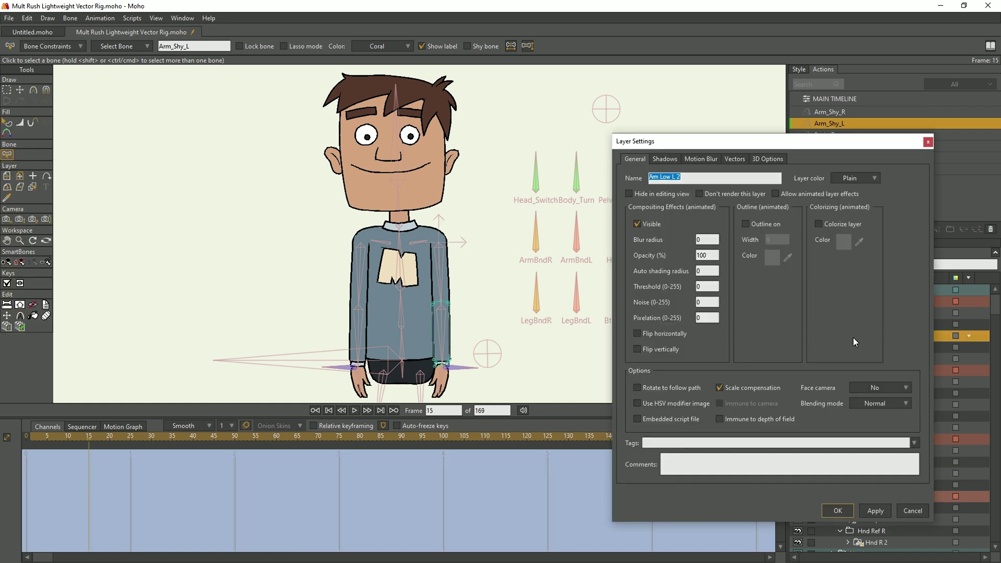
{"action": "left_click", "coordinate": [637, 224]}
{"action": "left_click", "coordinate": [838, 511]}
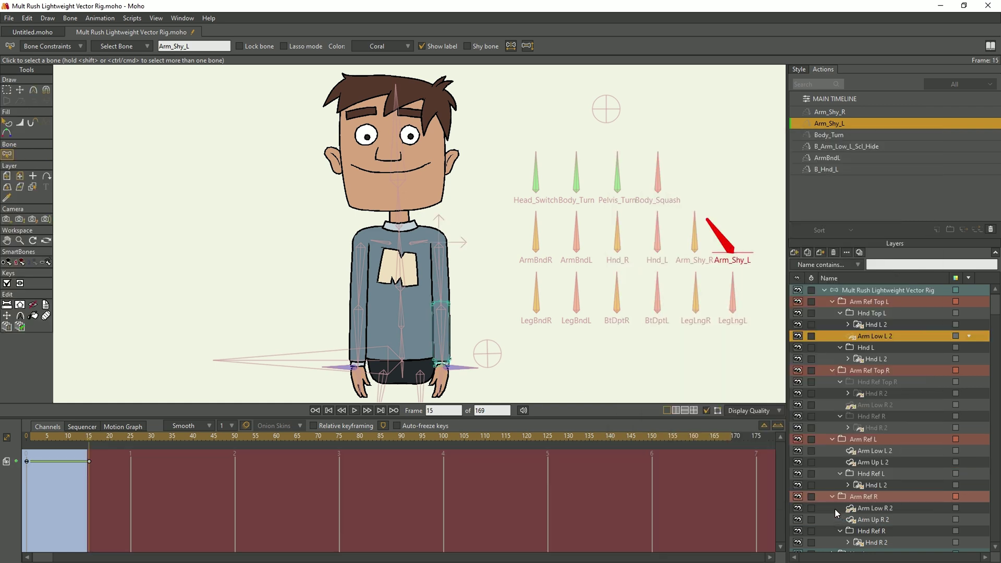
Turn off visibility of the Hnd L group inside Arm Ref Top L at frame 10
{"action": "left_click", "coordinate": [68, 437]}
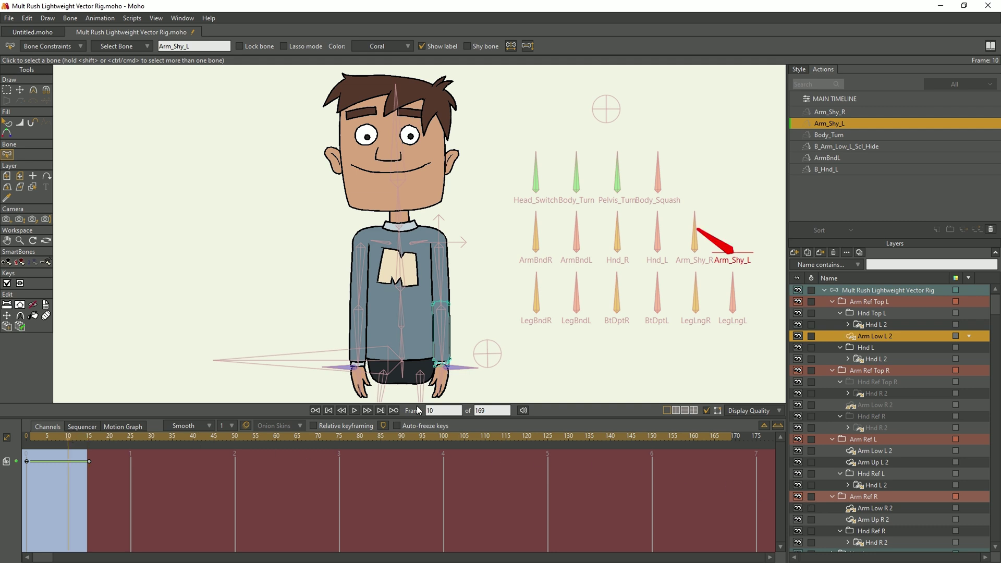
{"action": "double_click", "coordinate": [844, 348]}
{"action": "left_click", "coordinate": [636, 224]}
{"action": "left_click", "coordinate": [836, 511]}
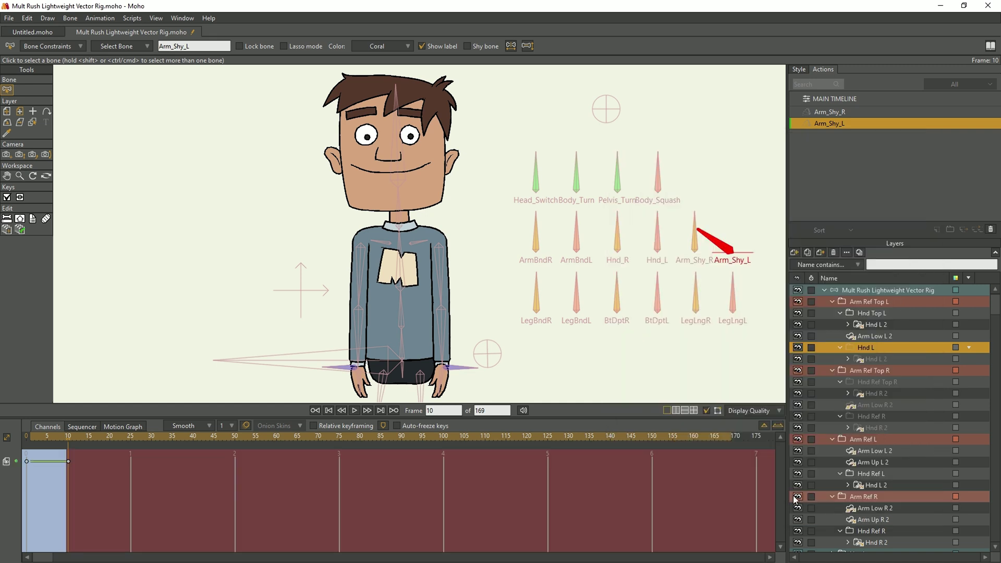
Turn off visibility of the Hnd Top L group inside Arm Ref Top L at frame 5
{"action": "left_click_drag", "start_coordinate": [31, 463], "coordinate": [47, 462]}
{"action": "double_click", "coordinate": [881, 312]}
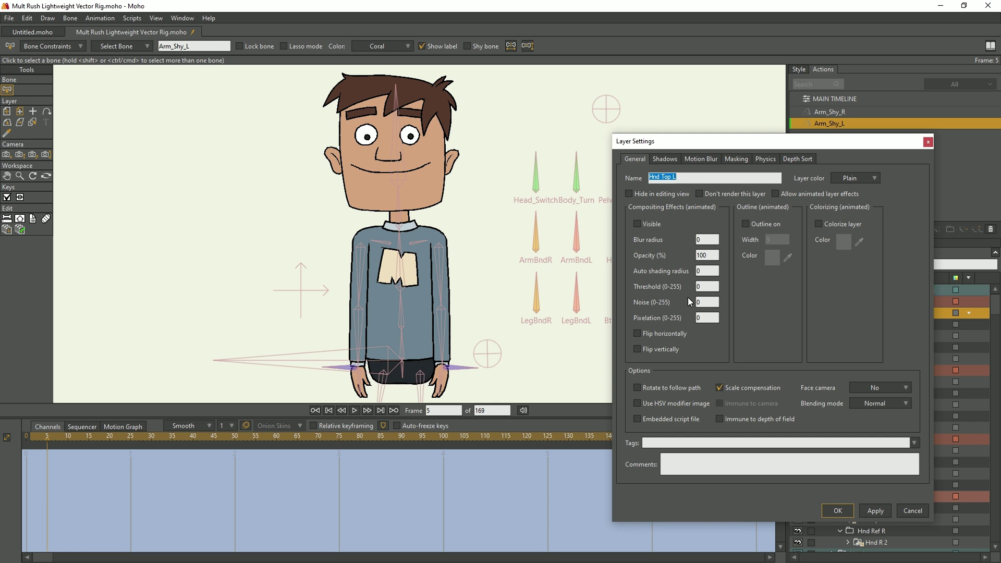
{"action": "left_click", "coordinate": [838, 511]}
Return to the rig layer's main timeline and rotate the Arm_Shy_R and Arm_Shy_L bones to test the arm visibility switching
{"action": "left_click", "coordinate": [843, 293]}
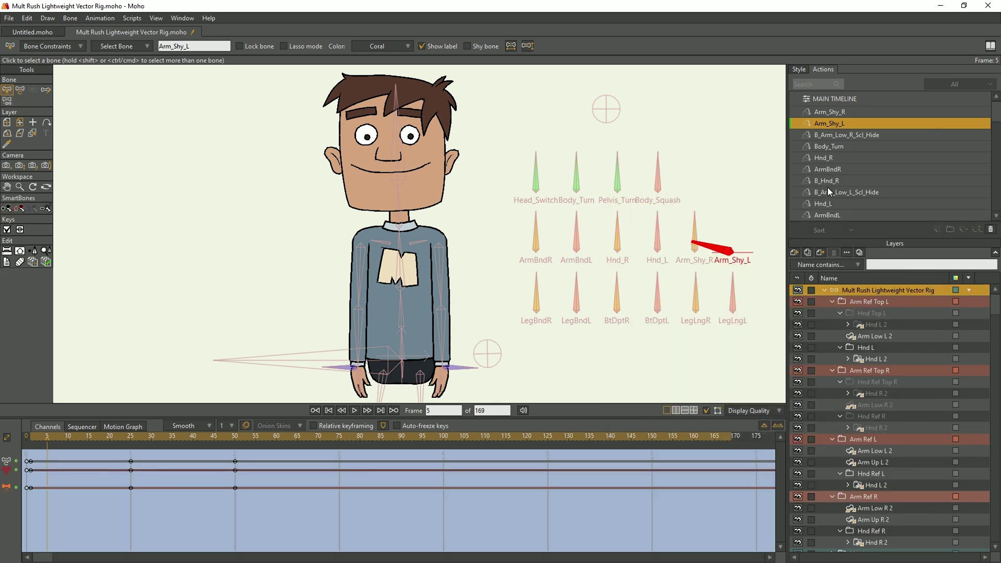
{"action": "left_click", "coordinate": [824, 102]}
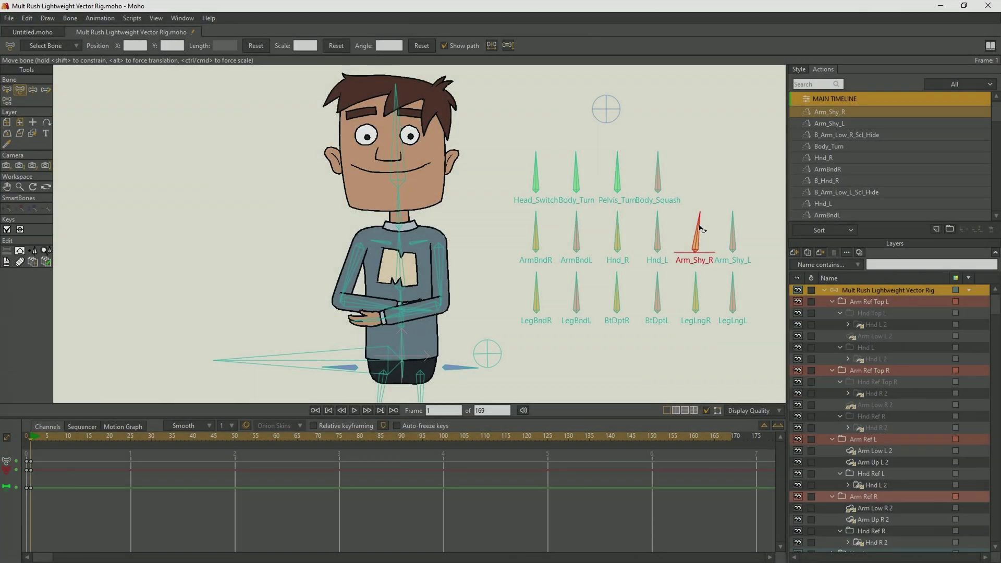
{"action": "left_click_drag", "start_coordinate": [695, 219], "coordinate": [727, 219]}
{"action": "left_click", "coordinate": [731, 233]}
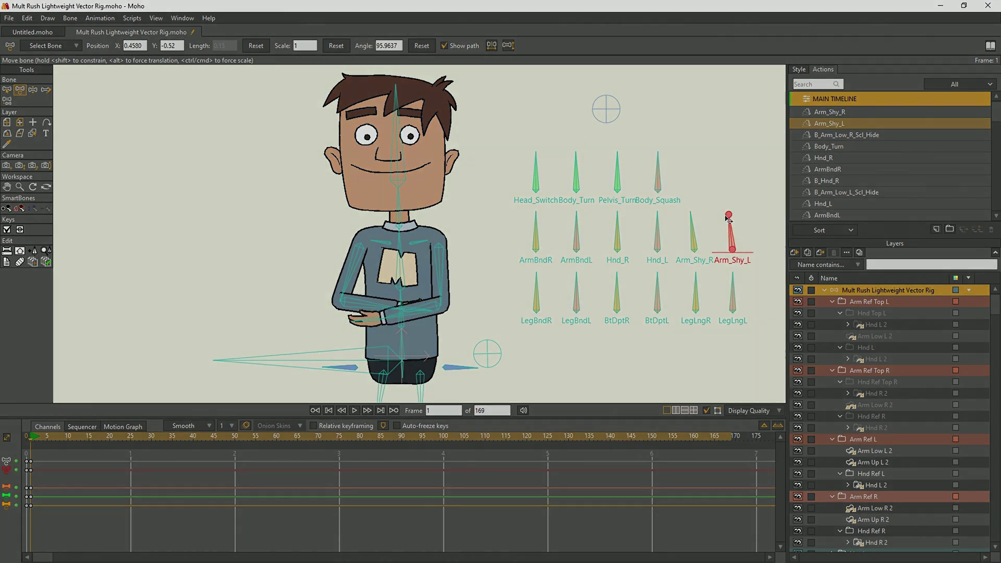